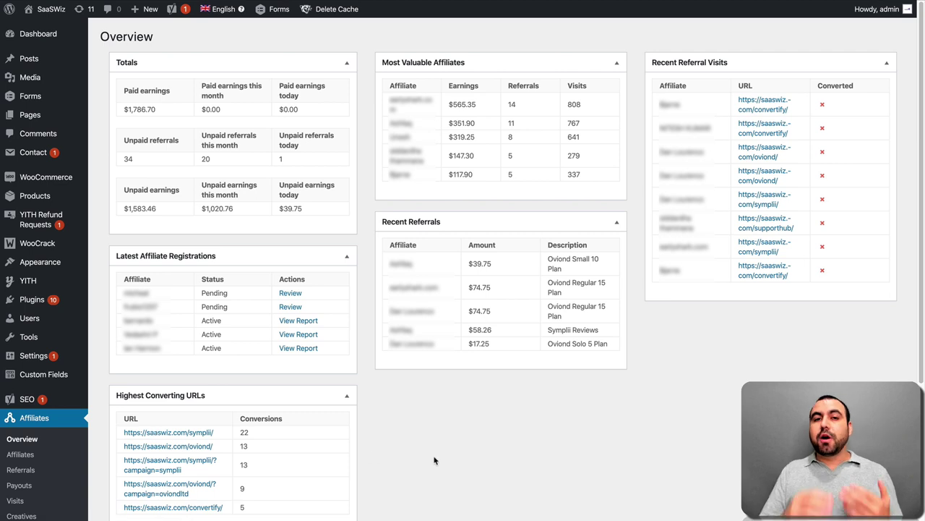
Review the affiliate overview's earnings totals, most valuable affiliates, recent referrals and highest converting URLs.
mouse_move(43, 299)
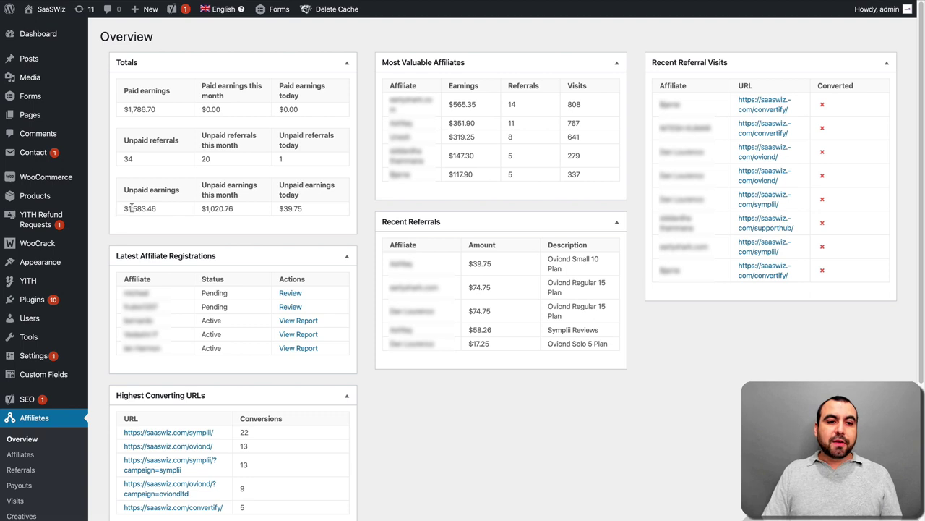
left_click_drag(128, 208, 171, 212)
left_click(174, 211)
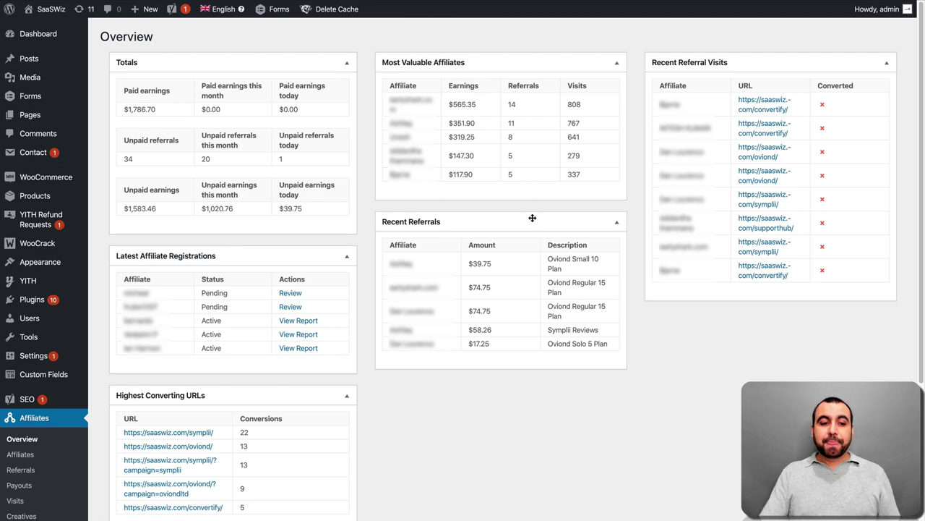
scroll(532, 218, "down", 3)
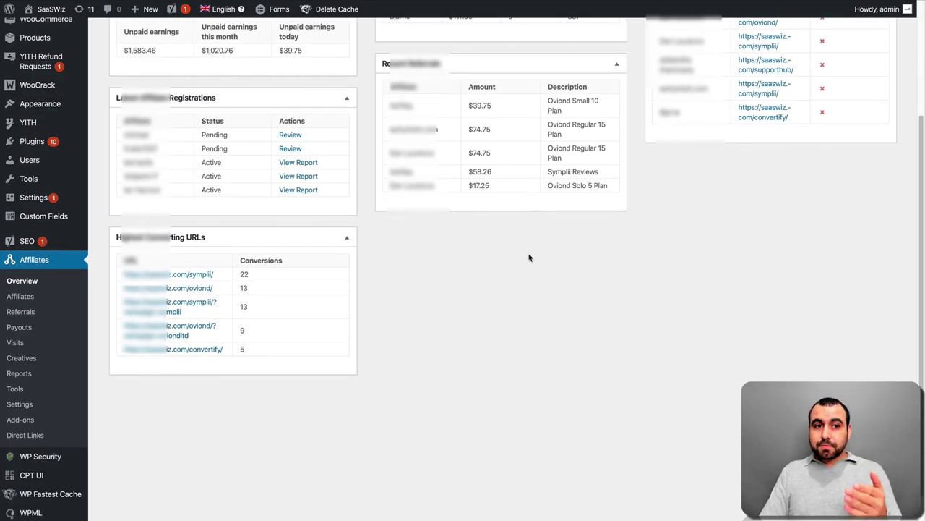
Open the full affiliates list and sort it by paid referrals in descending order.
scroll(504, 269, "down", 1)
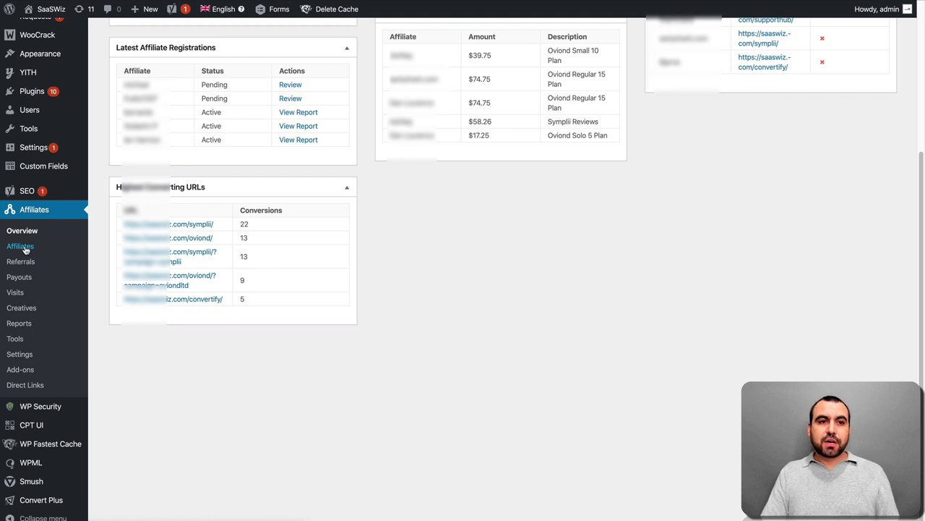
left_click(26, 249)
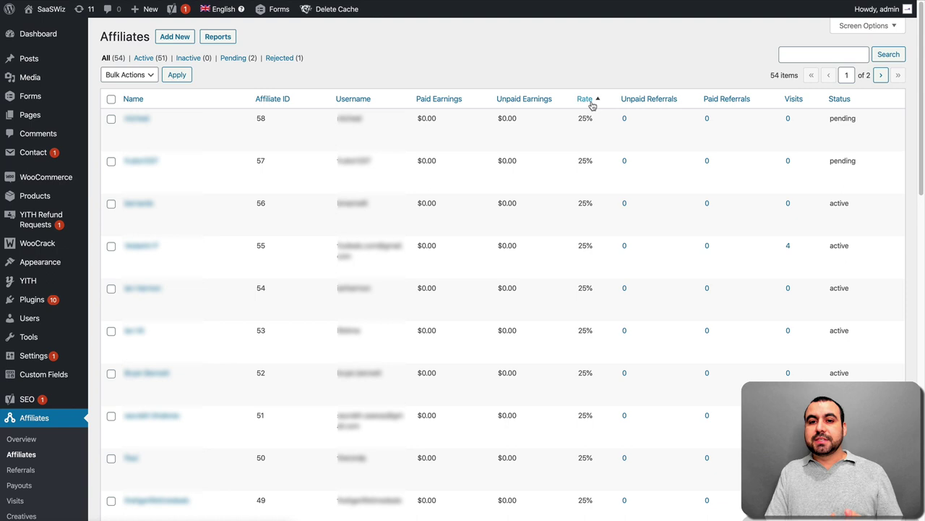
left_click(432, 101)
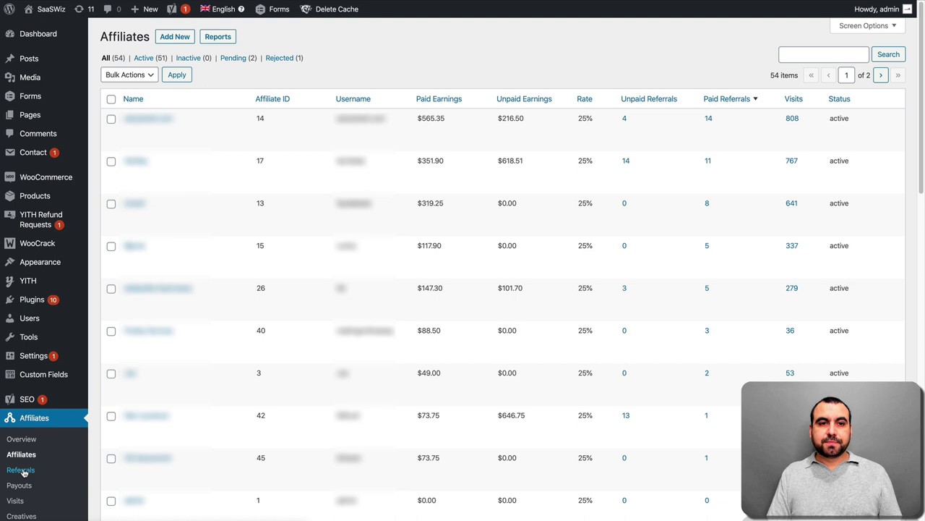
Open the referrals list and the payouts list, and look through the payout records.
left_click(22, 470)
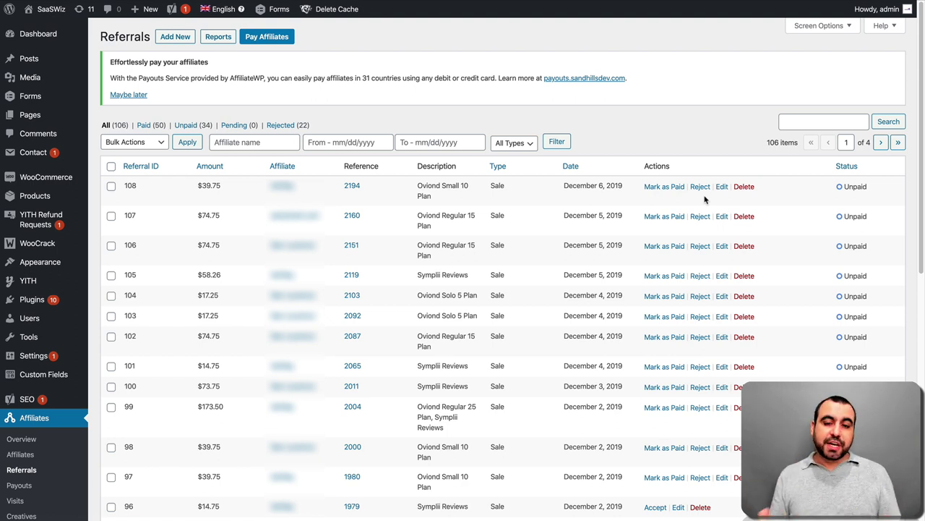
left_click(20, 485)
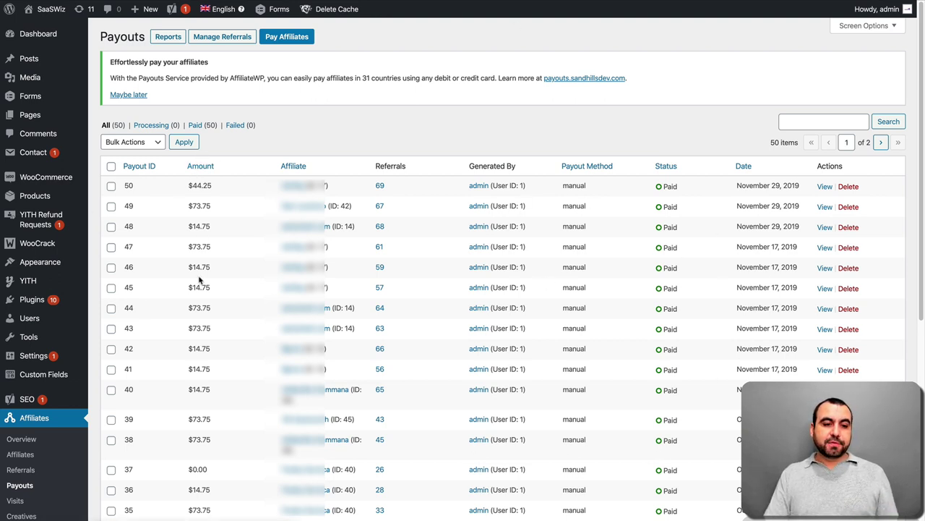
scroll(198, 494, "down", 2)
scroll(198, 494, "down", 4)
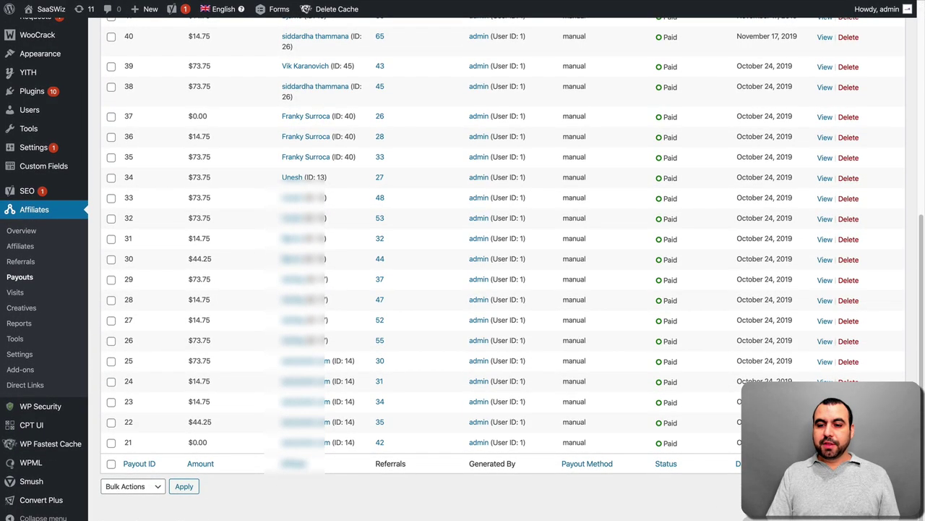
scroll(557, 340, "up", 6)
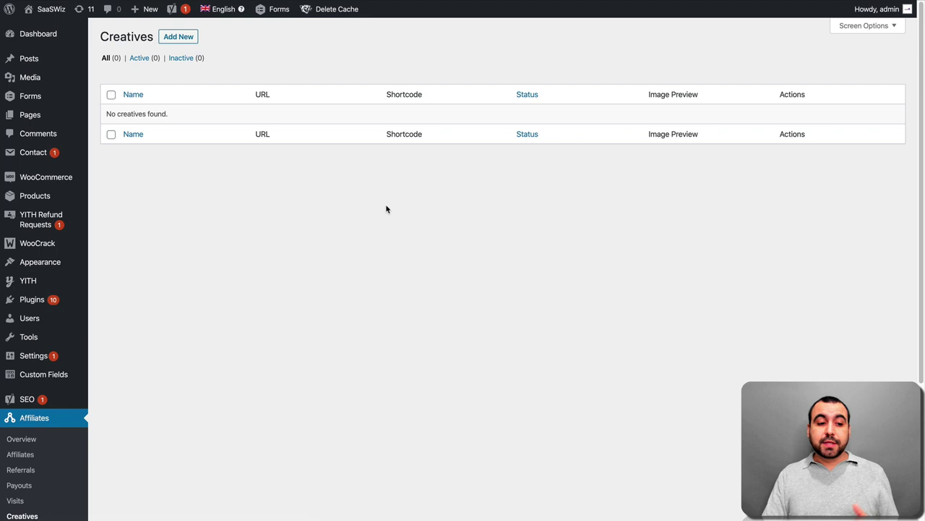
Open the affiliate reports and examine this month's quick stats, including paid and unpaid earnings, and the referral trends chart.
scroll(171, 312, "down", 1)
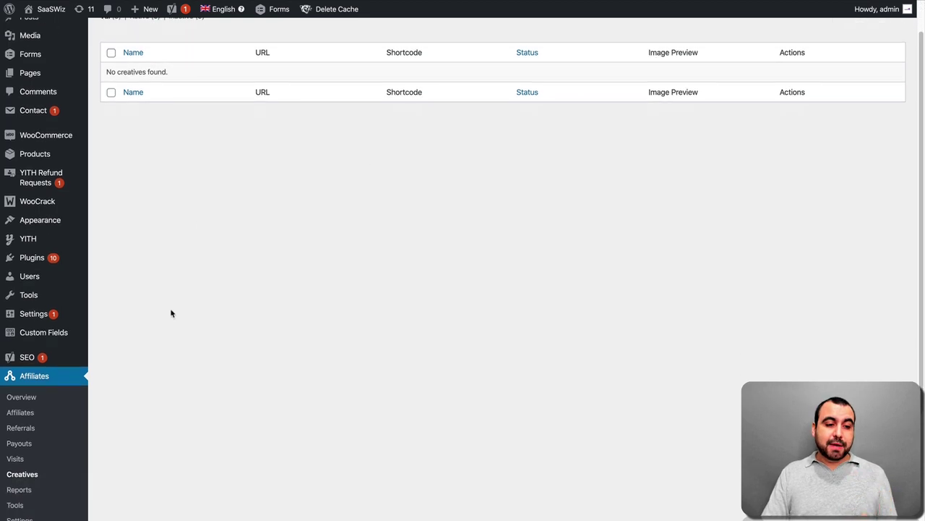
left_click(20, 491)
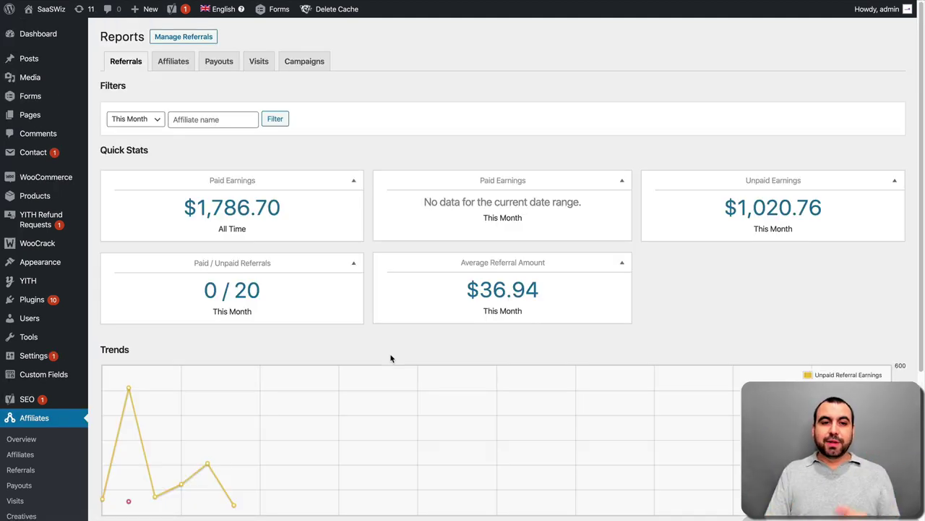
scroll(390, 358, "down", 2)
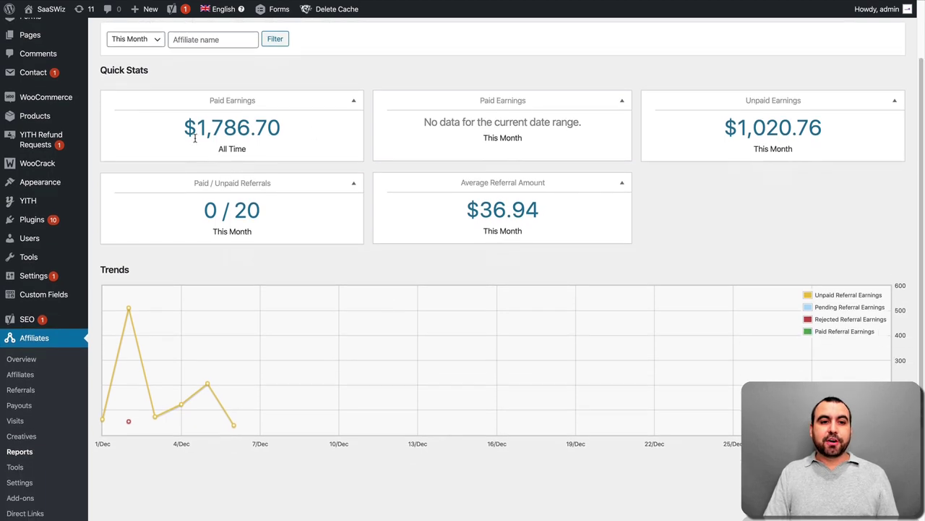
double_click(217, 129)
left_click(289, 132)
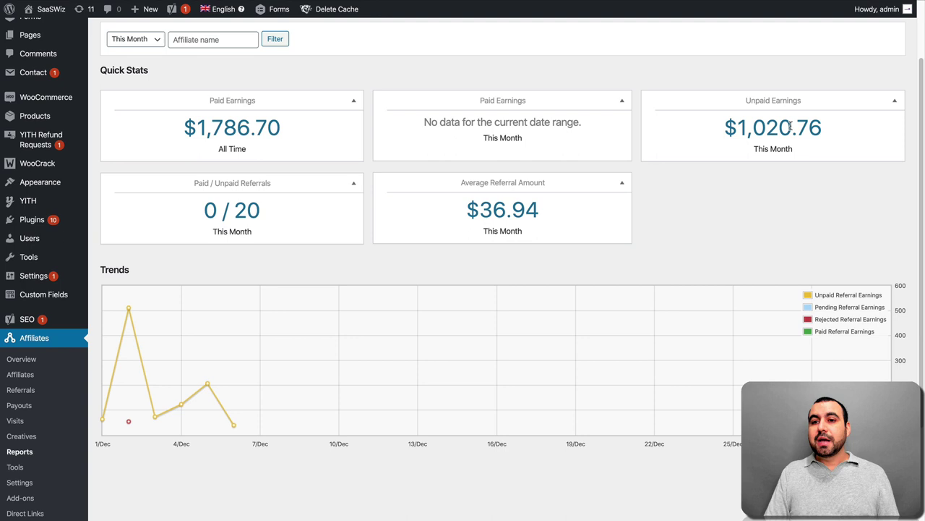
left_click_drag(736, 126, 833, 129)
left_click(823, 145)
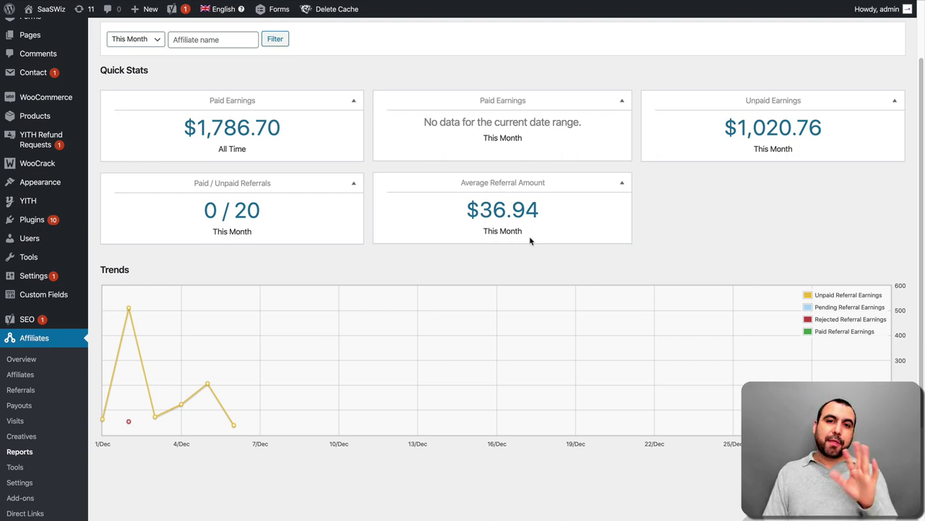
scroll(529, 240, "down", 2)
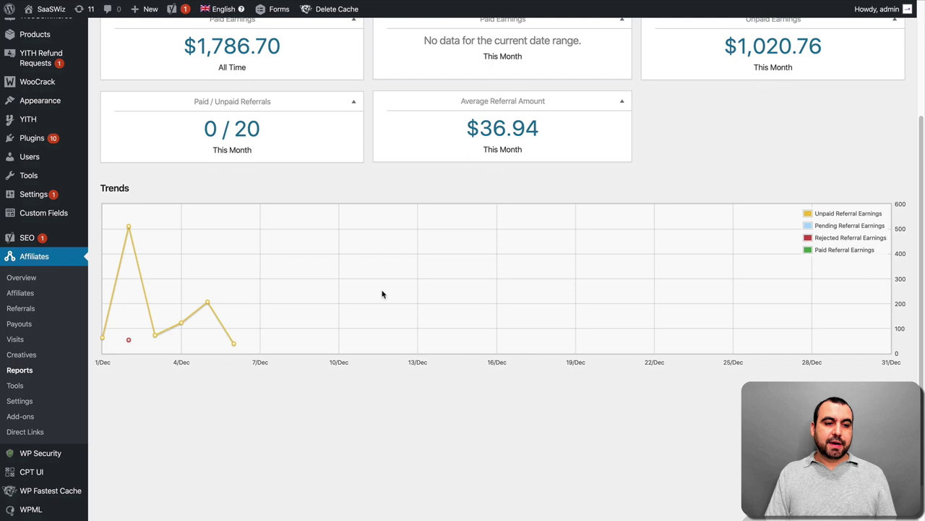
Open the affiliate tools and review the available export and import options for affiliates, referrals, payouts, visits and settings.
left_click(16, 386)
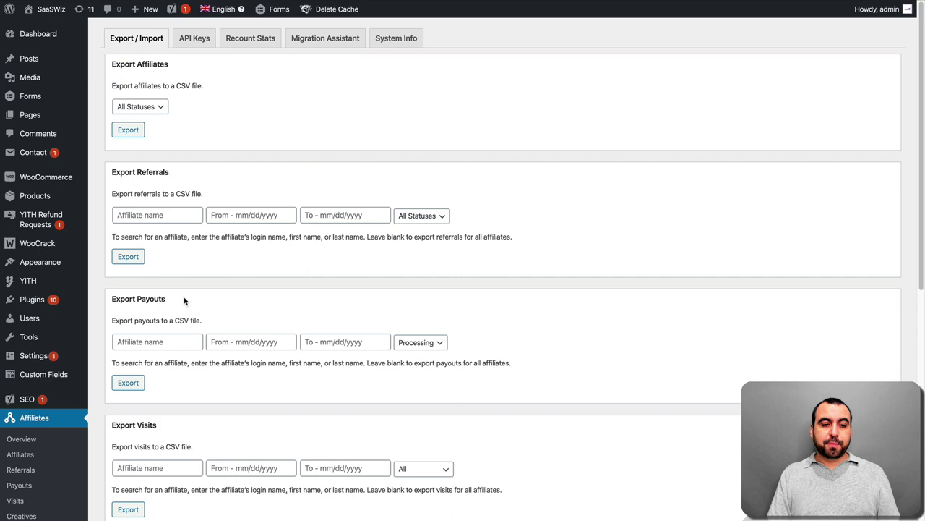
scroll(184, 301, "down", 3)
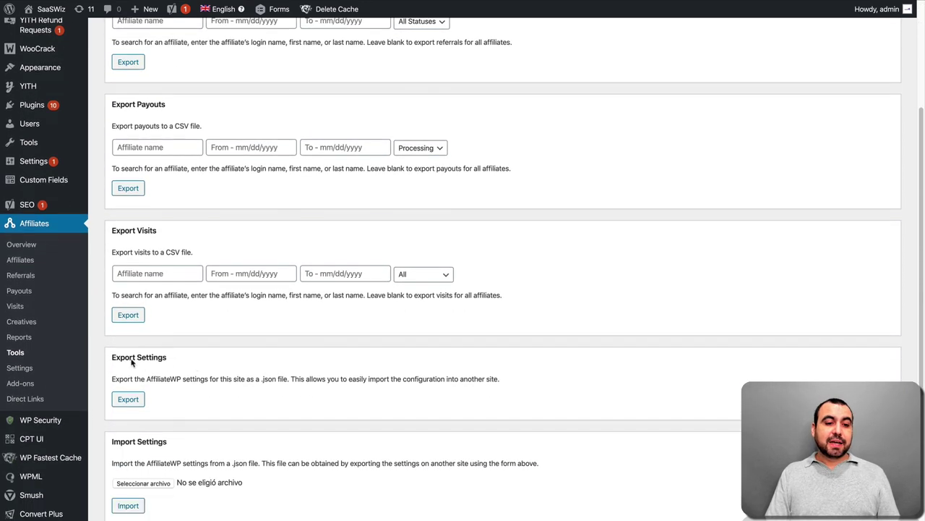
scroll(160, 429, "down", 3)
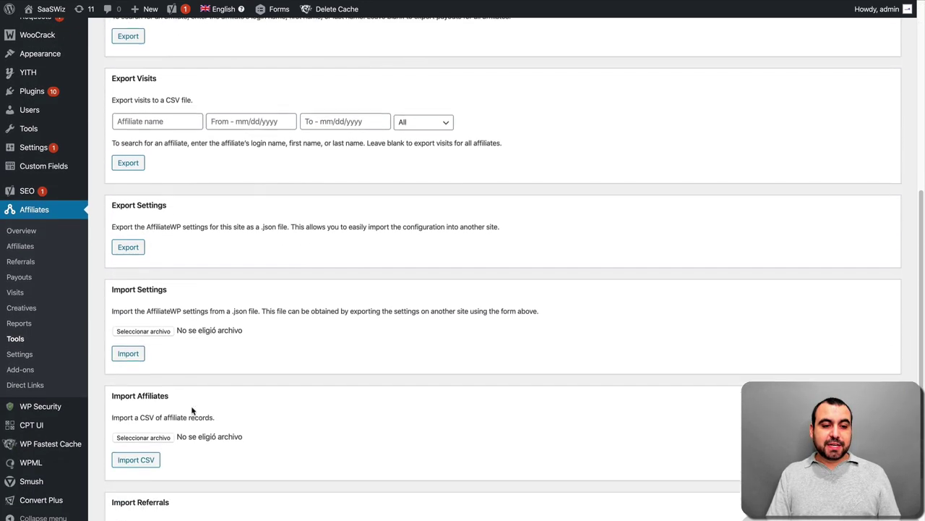
scroll(192, 410, "down", 3)
scroll(191, 411, "up", 10)
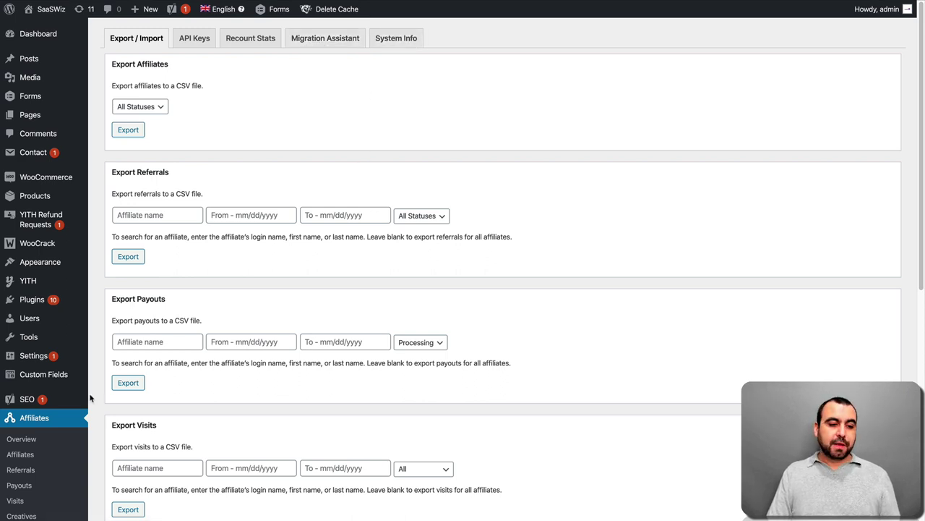
Open the affiliate settings, examine the Referral Variable with its example URL, and view the Custom Affiliate Slugs options.
scroll(90, 397, "down", 3)
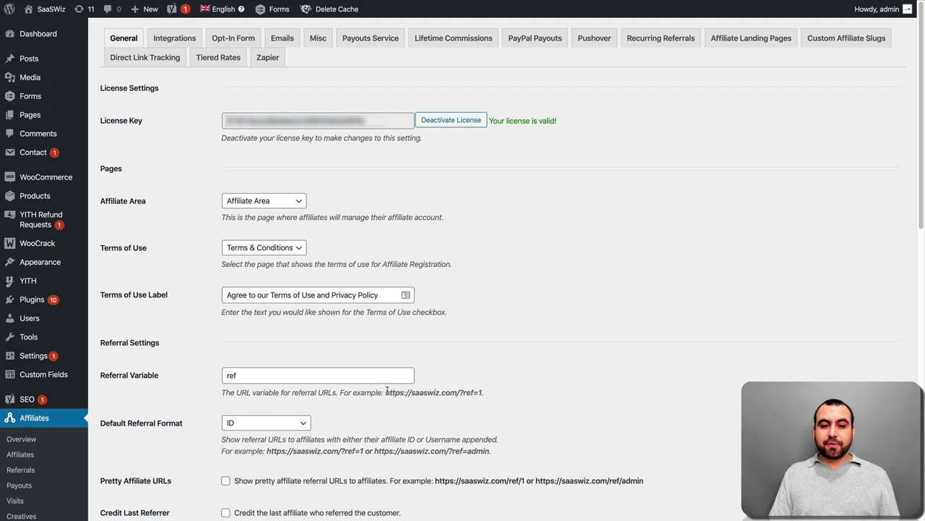
left_click_drag(387, 390, 477, 392)
double_click(274, 378)
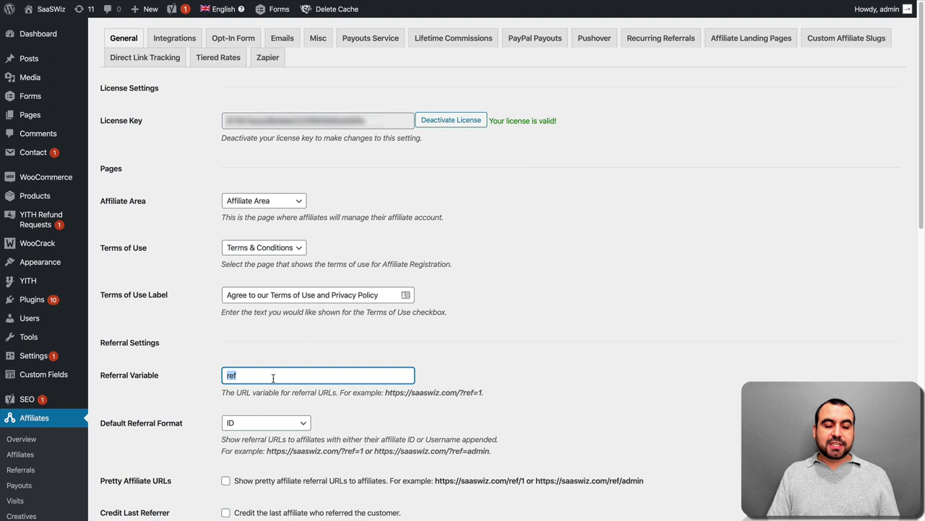
left_click(518, 376)
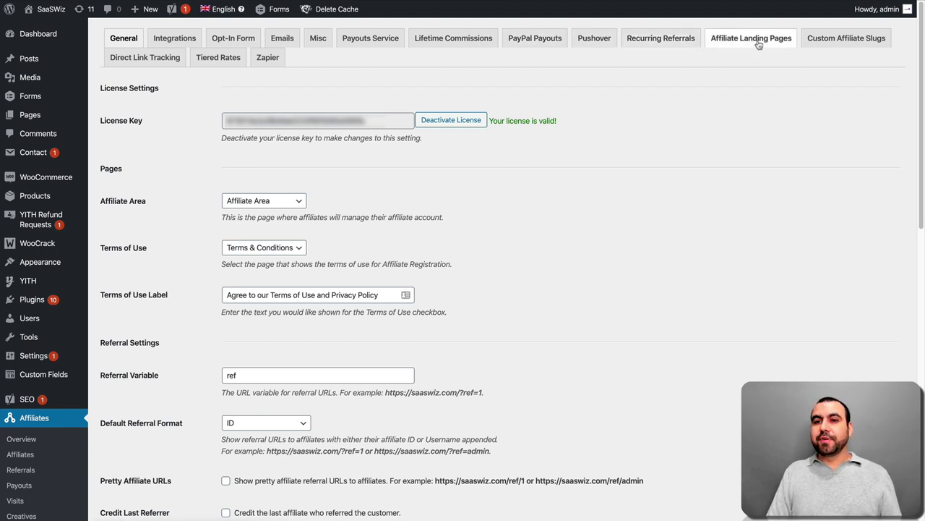
left_click(851, 44)
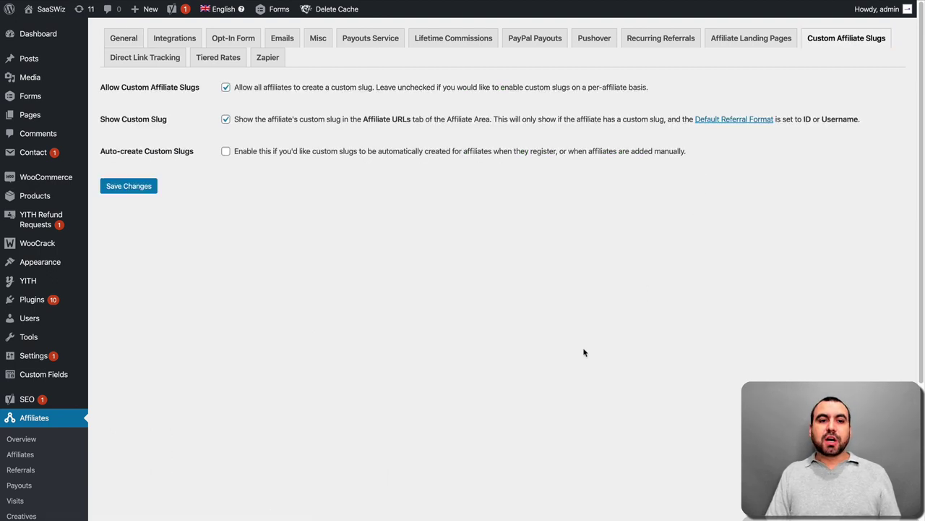
Open the AffiliateWP add-ons page and look through the available Pro add-ons.
scroll(583, 351, "down", 3)
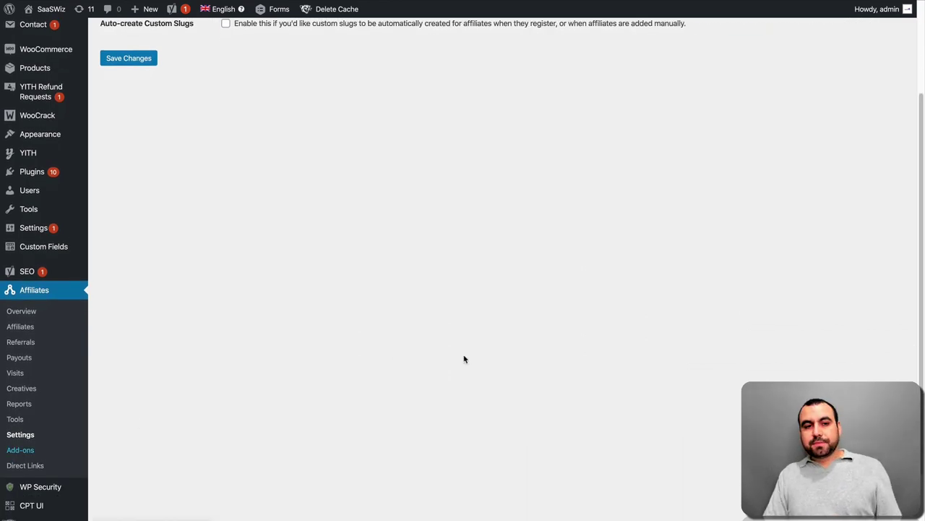
scroll(471, 358, "up", 1)
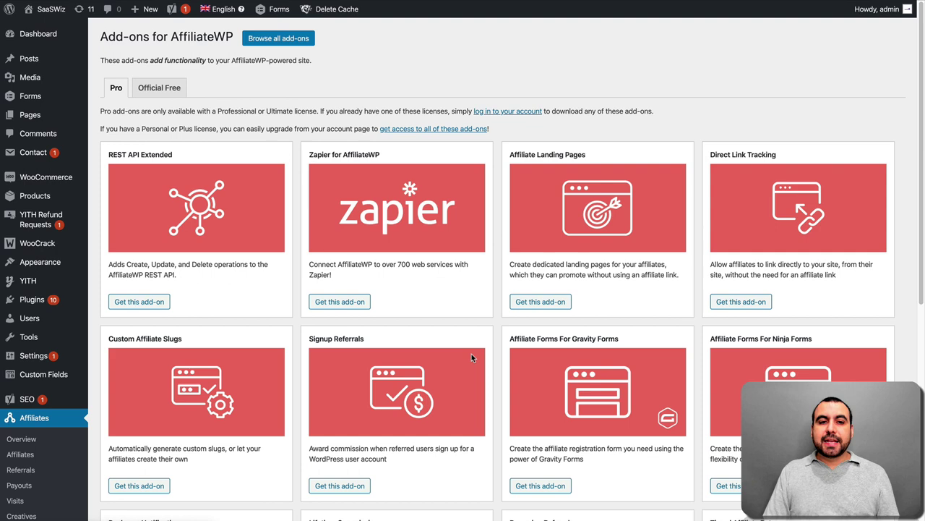
scroll(471, 354, "down", 3)
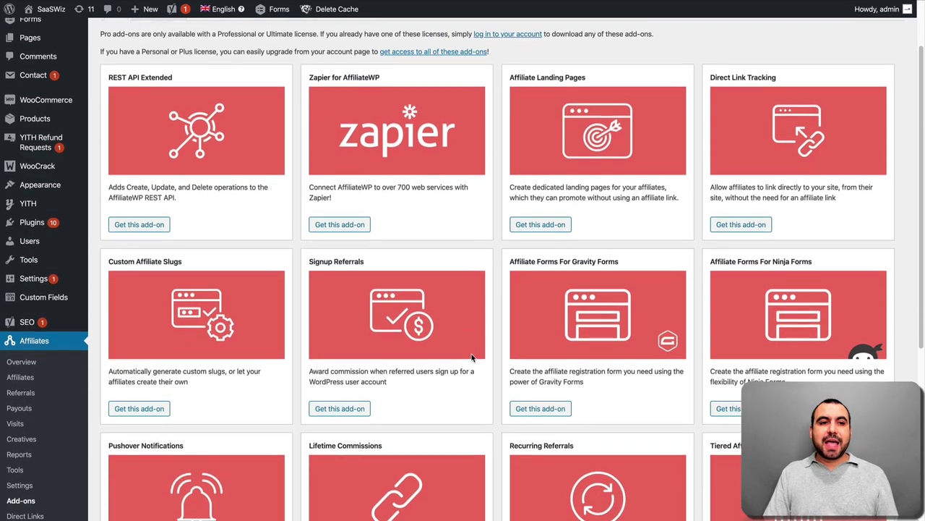
scroll(449, 330, "up", 2)
scroll(463, 281, "up", 2)
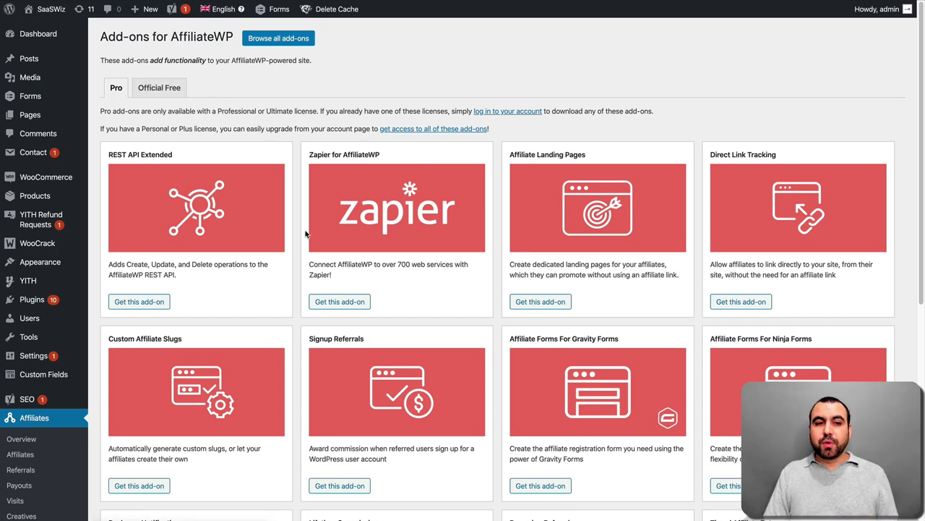
scroll(306, 235, "down", 3)
scroll(306, 236, "up", 2)
scroll(306, 235, "down", 2)
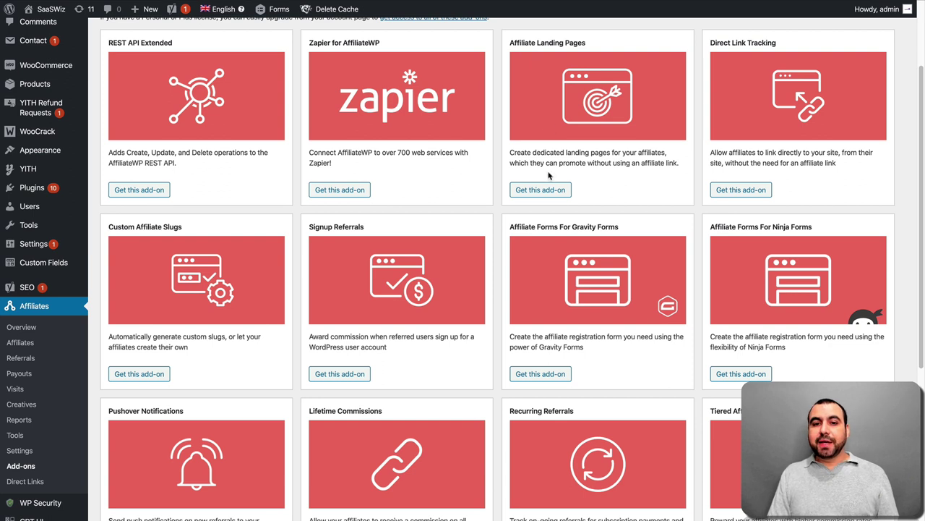
Examine the Pro add-on descriptions for Affiliate Landing Pages, Custom Affiliate Slugs and Signup Referrals.
left_click_drag(508, 156, 675, 161)
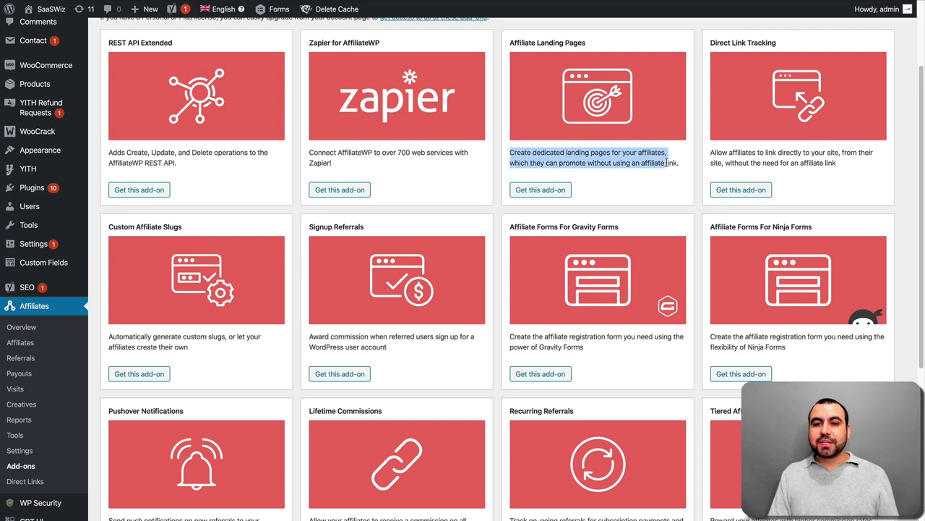
left_click(667, 163)
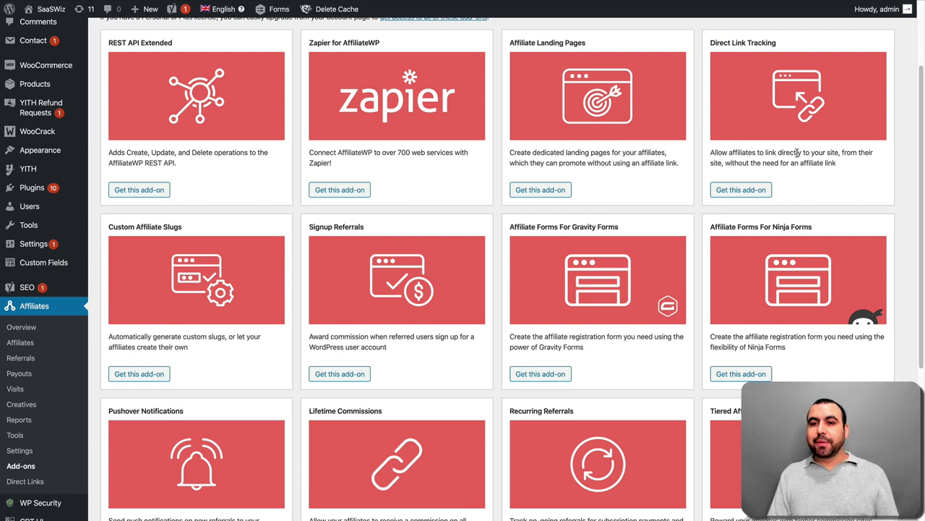
scroll(634, 206, "down", 1)
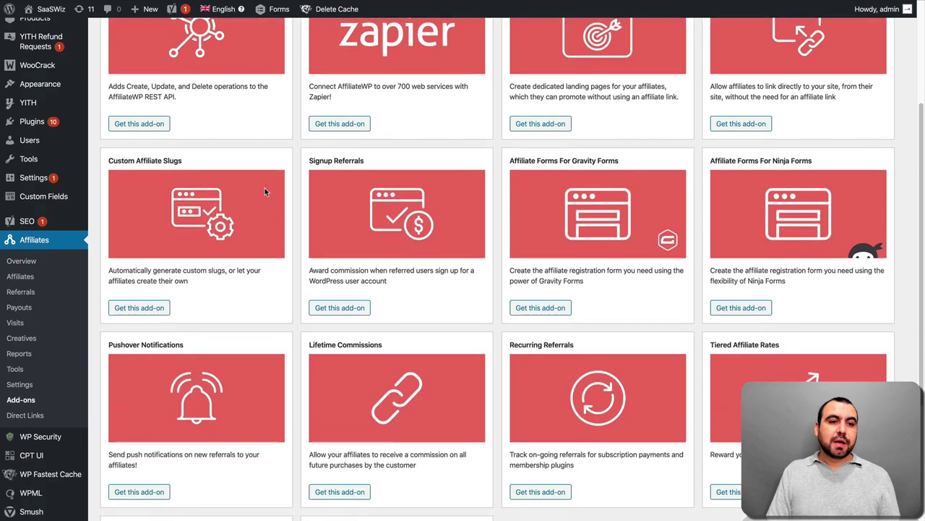
left_click_drag(110, 160, 158, 158)
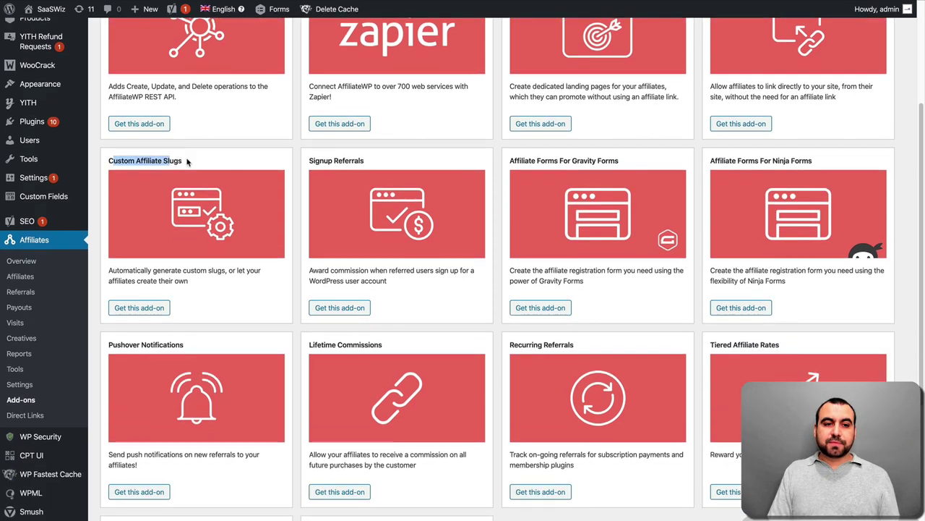
left_click(186, 161)
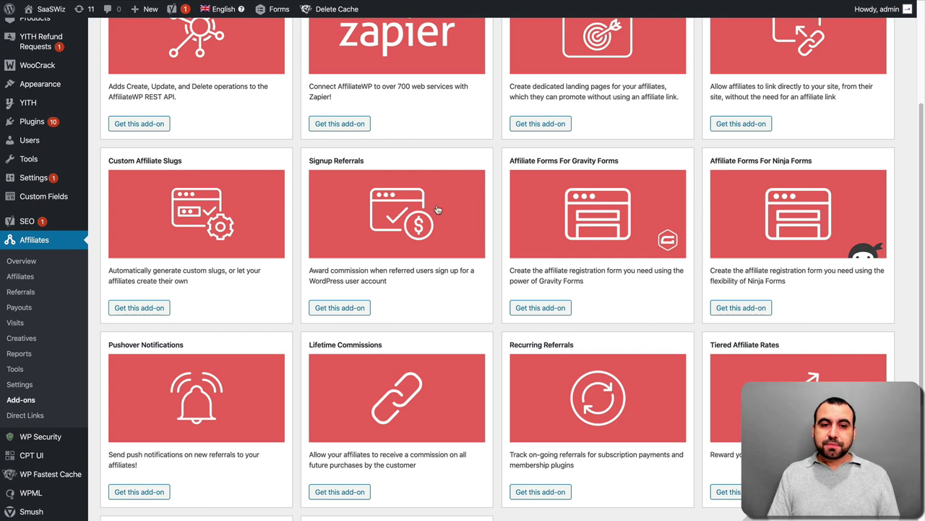
left_click_drag(309, 159, 353, 160)
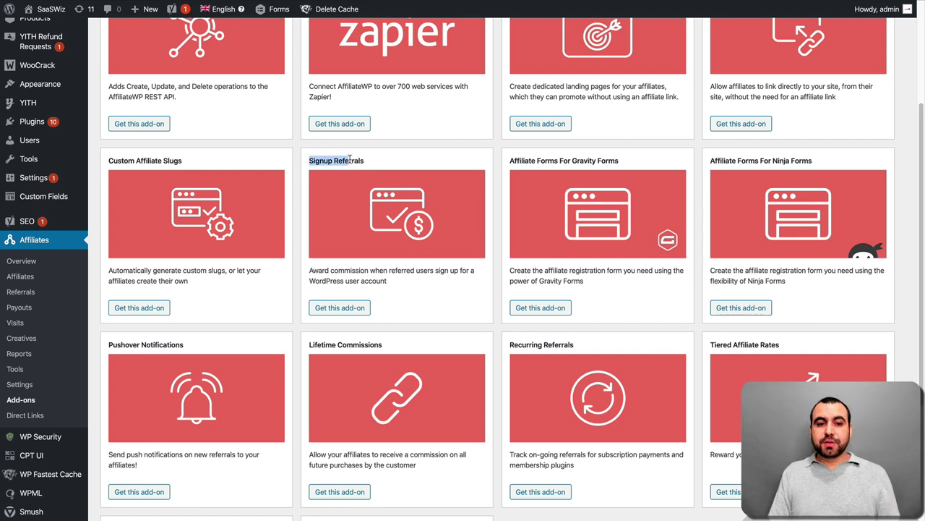
left_click(351, 160)
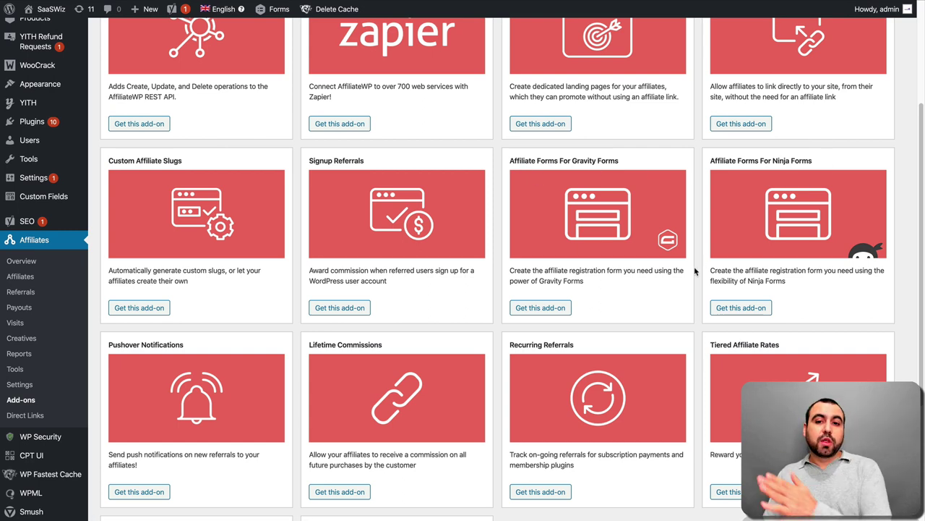
Examine the remaining Pro add-ons, including Lifetime Commissions and Affiliate Dashboard Sharing.
scroll(695, 271, "down", 3)
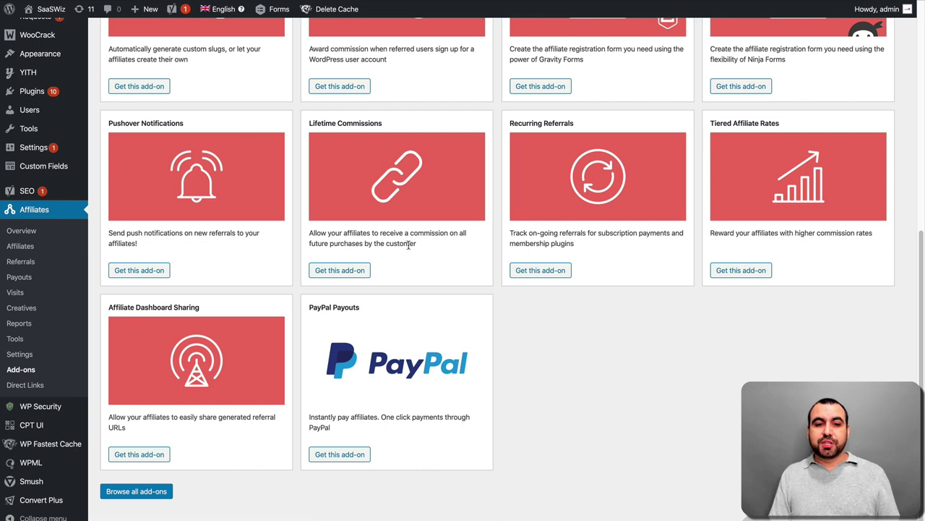
left_click_drag(322, 244, 447, 249)
left_click(446, 248)
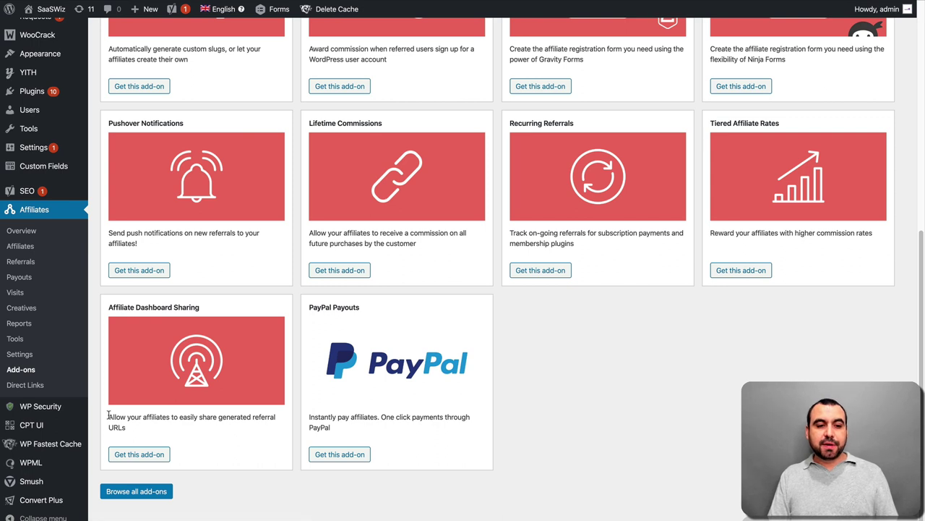
left_click_drag(109, 417, 207, 429)
left_click(208, 431)
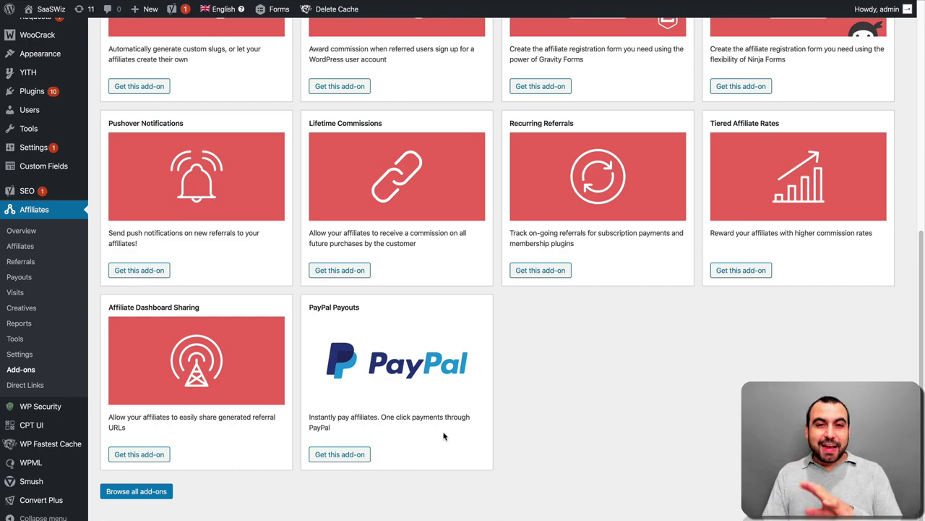
Show the Official Free add-ons and read the description of Affiliate Area Tabs.
scroll(444, 435, "up", 6)
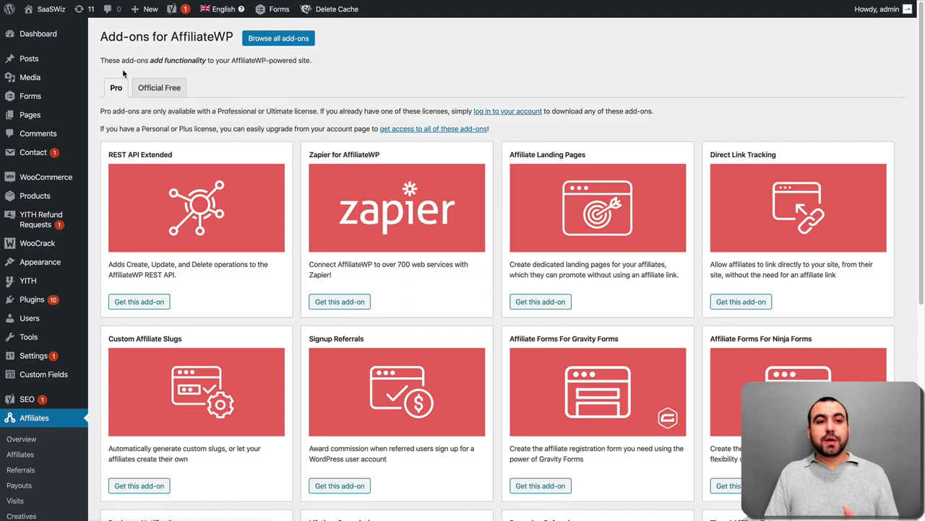
left_click(163, 88)
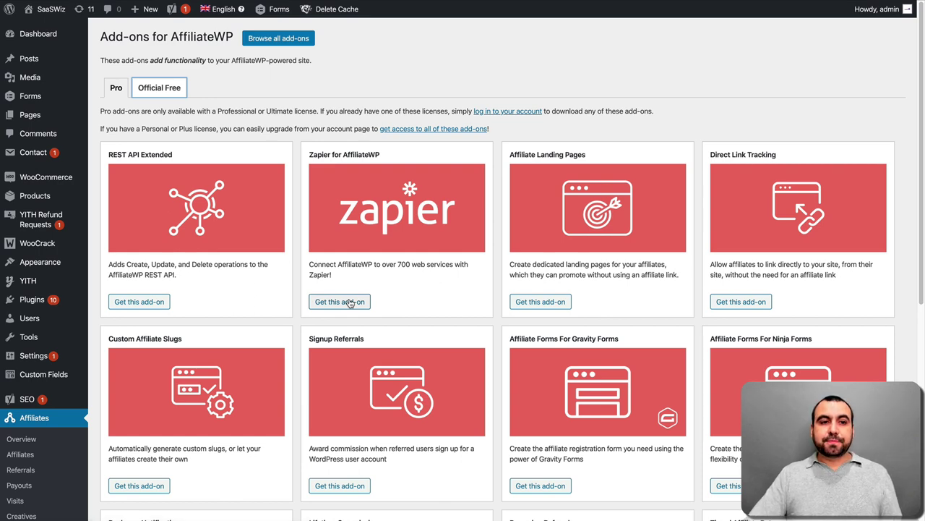
scroll(345, 408, "down", 2)
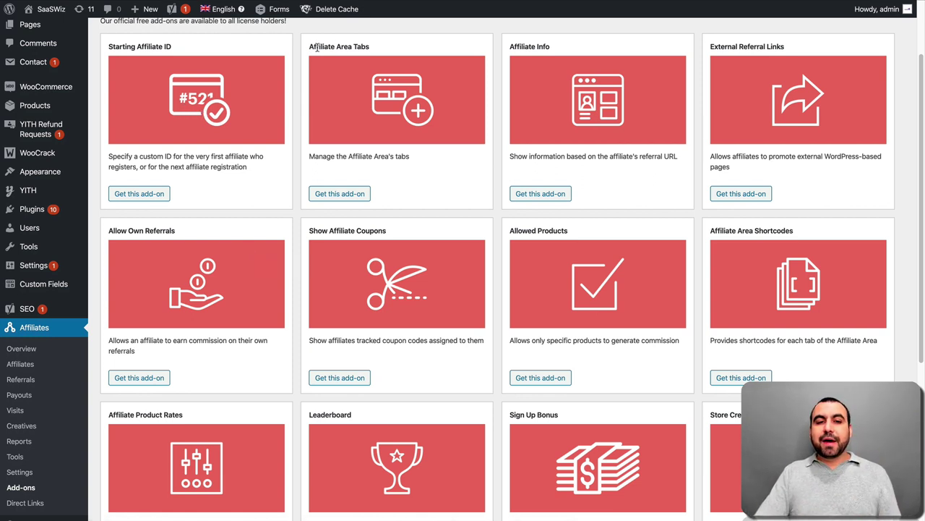
left_click_drag(310, 155, 412, 159)
left_click(411, 158)
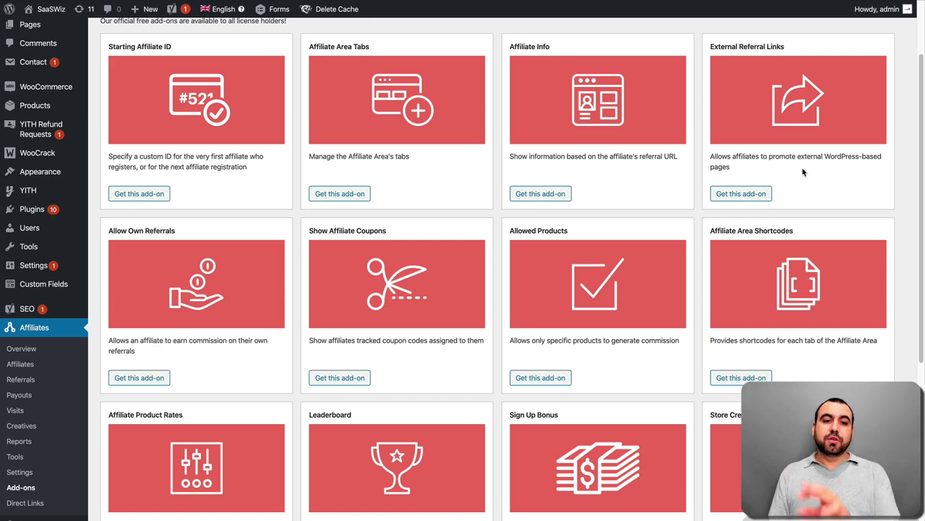
Read the free add-on descriptions for Allow Own Referrals and Affiliate Area Shortcodes.
scroll(803, 172, "down", 1)
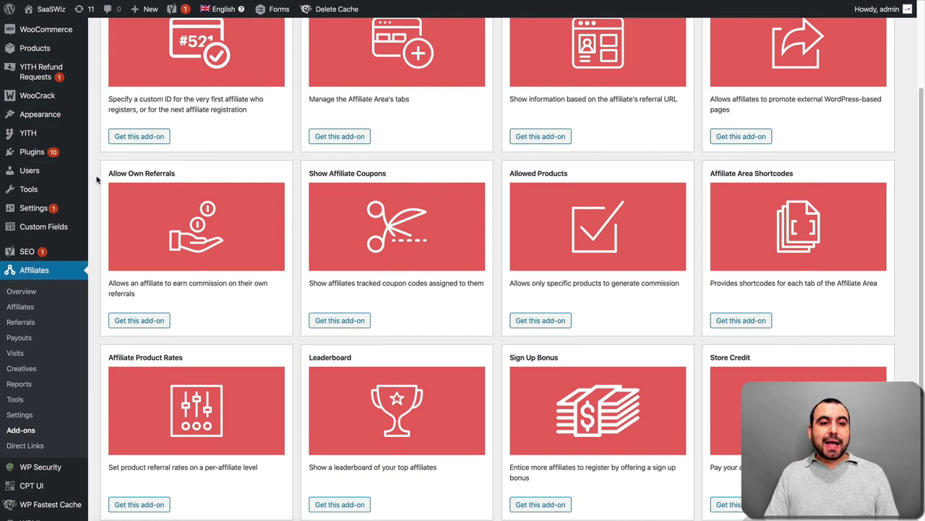
left_click_drag(109, 283, 217, 300)
left_click(224, 300)
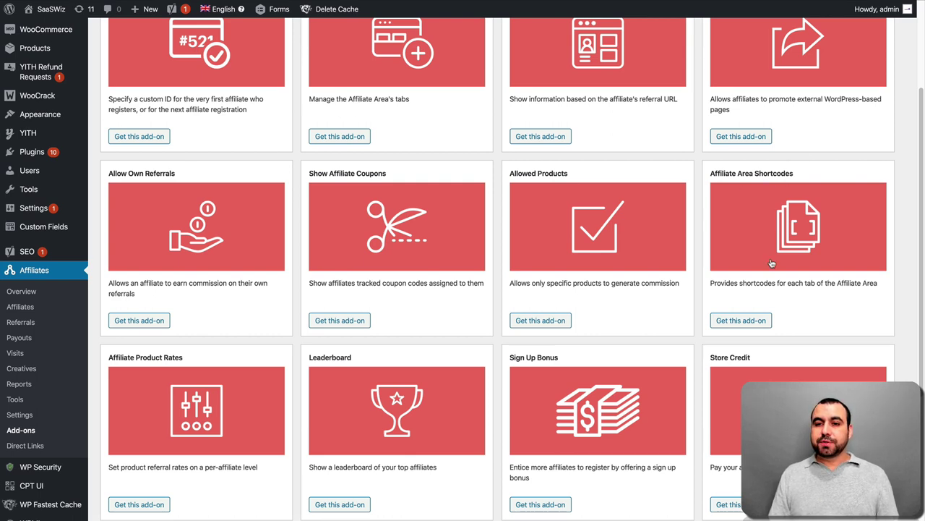
scroll(804, 279, "down", 1)
left_click_drag(725, 243, 805, 249)
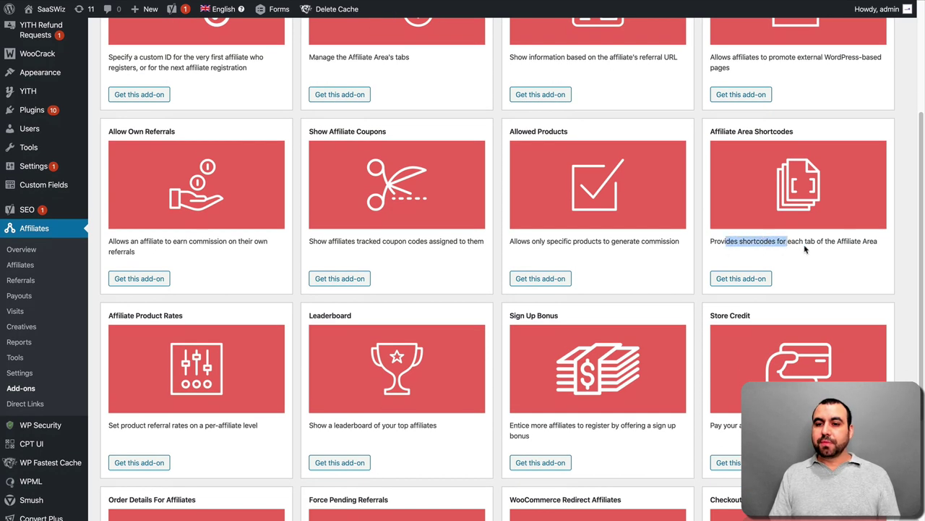
left_click(843, 244)
Examine Affiliate Product Rates and the rest of the free add-ons down to the end of the list.
scroll(843, 244, "down", 2)
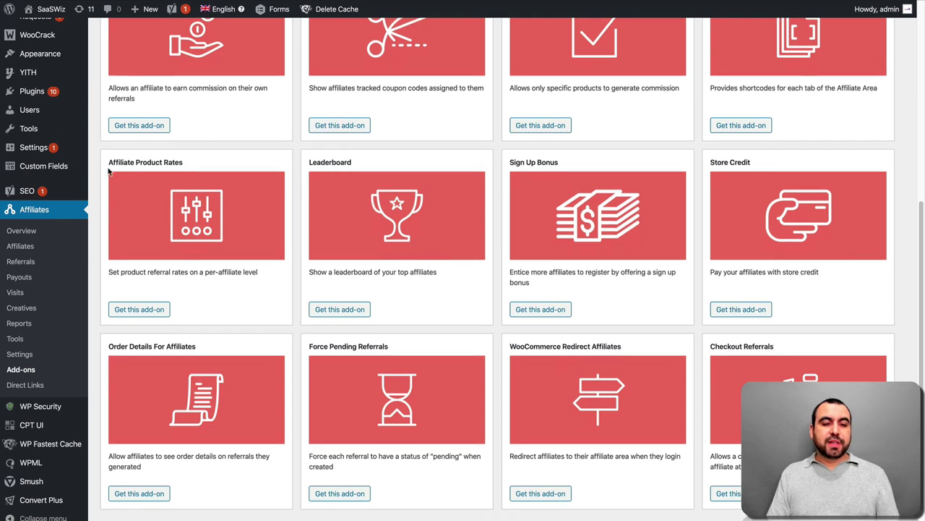
left_click_drag(107, 162, 184, 162)
left_click(106, 272)
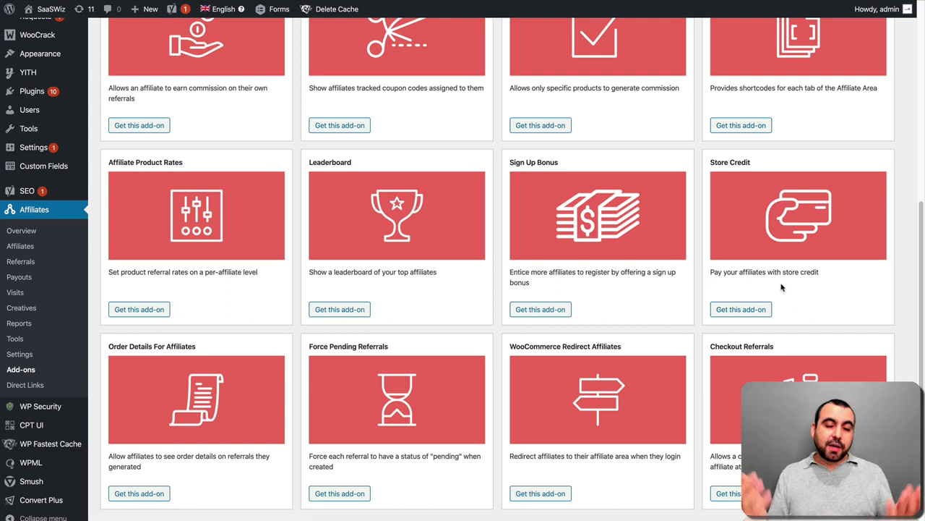
scroll(781, 287, "down", 1)
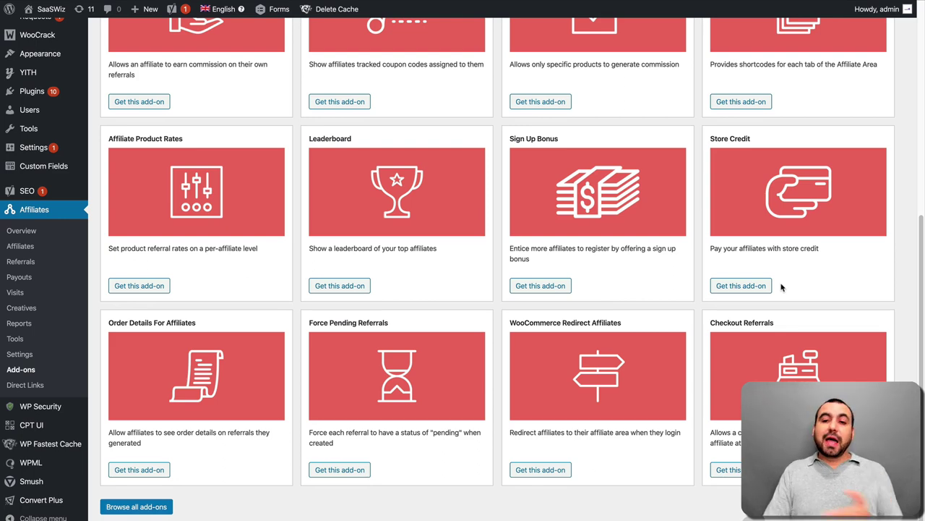
scroll(781, 287, "down", 1)
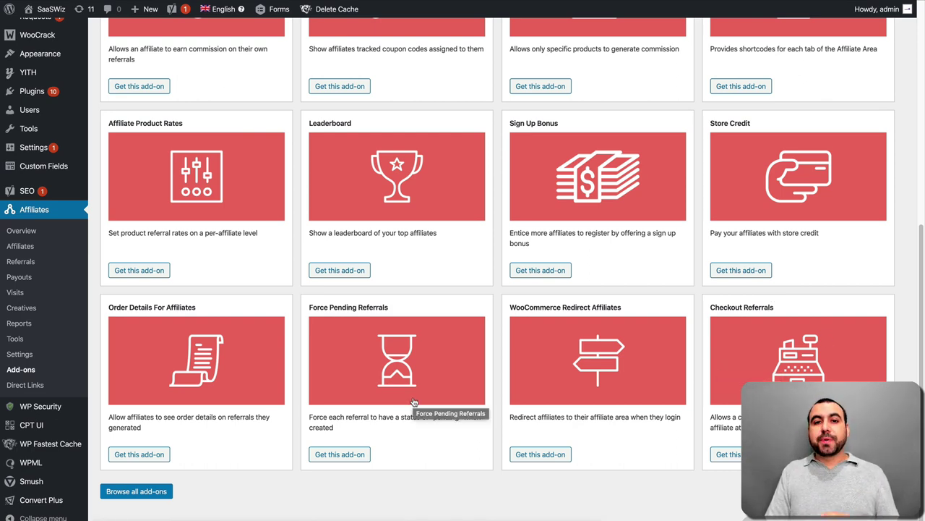
scroll(413, 402, "up", 1)
scroll(413, 402, "up", 5)
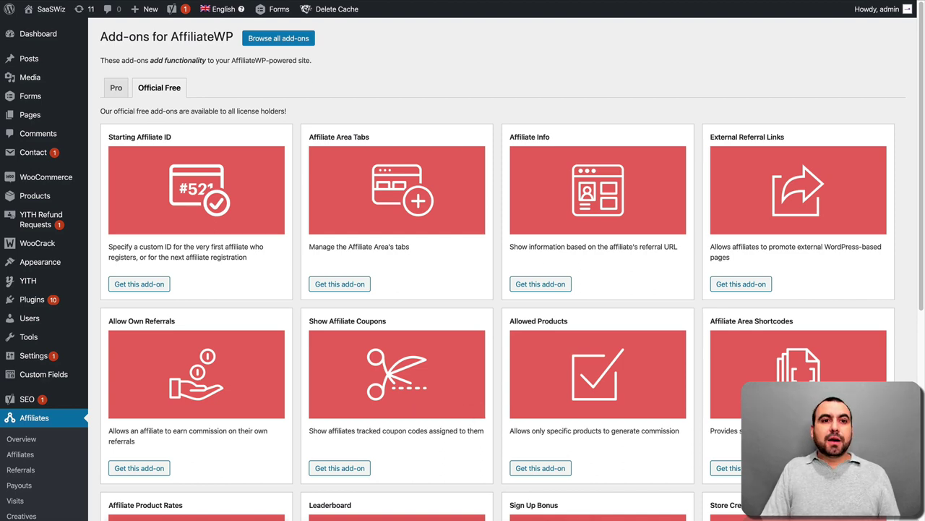
Open the saaswiz.com home page in a new incognito window with the bookmarks hidden.
mouse_move(313, 14)
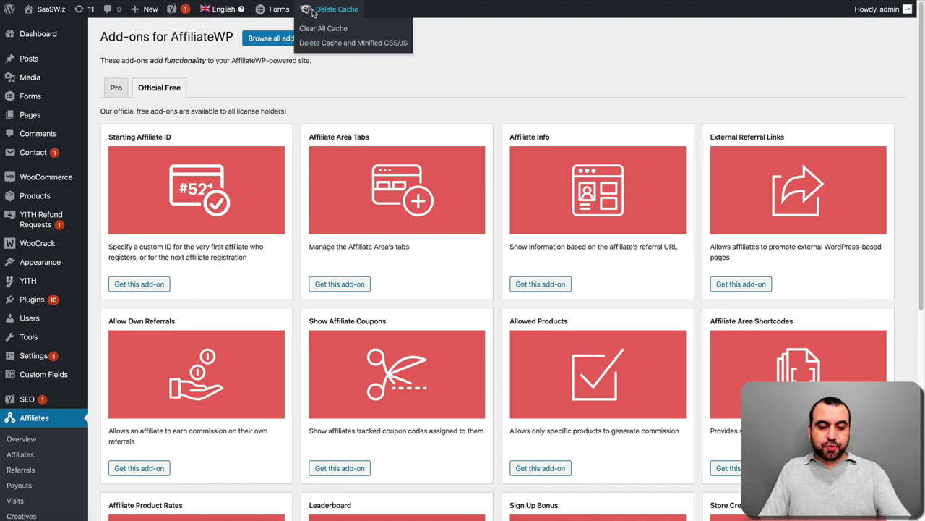
key("ctrl+shift+n")
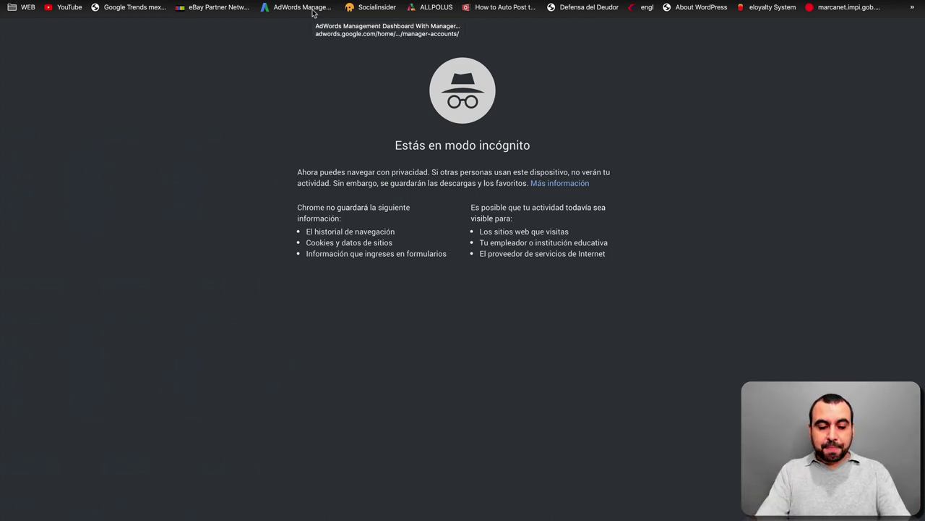
key("ctrl+l")
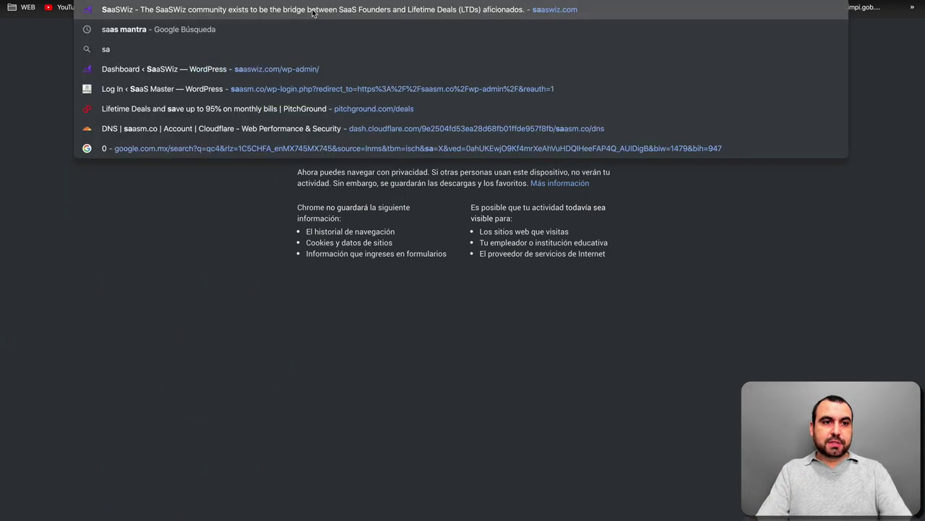
key("Escape")
key("ctrl+shift+b")
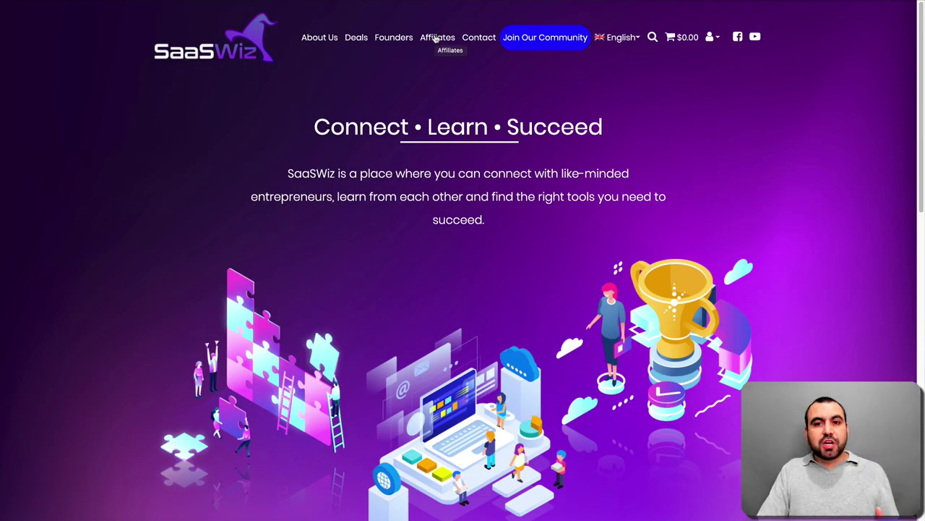
Open the site's Affiliate Area and review the affiliate registration form and the account login form.
left_click(436, 38)
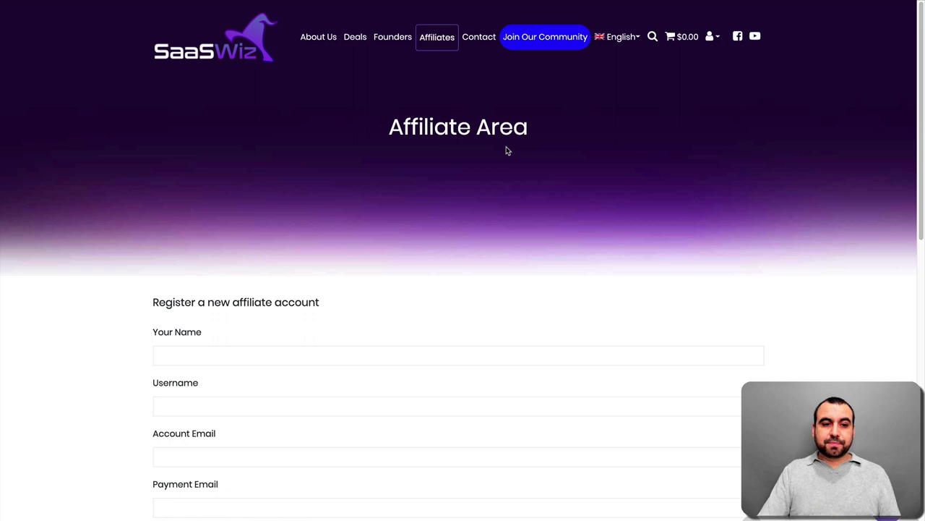
scroll(507, 151, "down", 3)
scroll(506, 149, "down", 1)
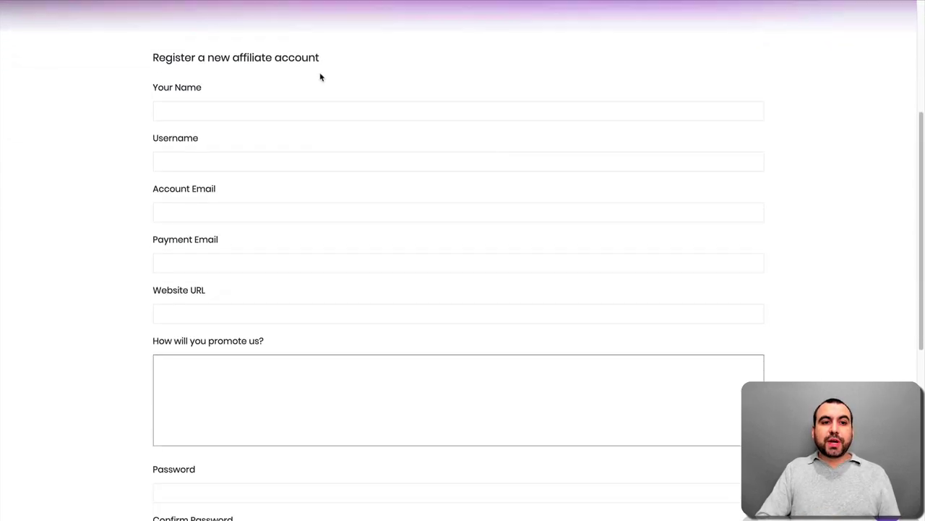
left_click_drag(160, 57, 352, 58)
left_click(353, 58)
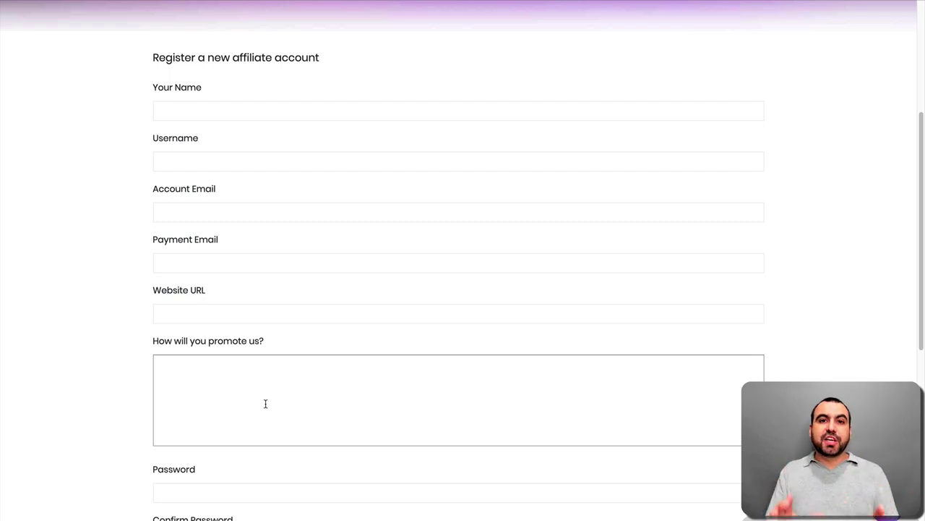
scroll(265, 403, "down", 4)
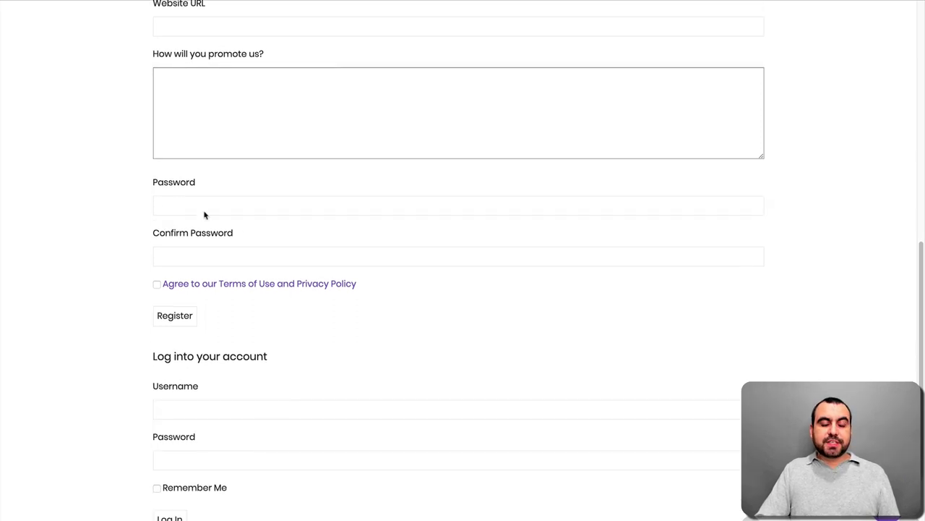
scroll(269, 217, "down", 2)
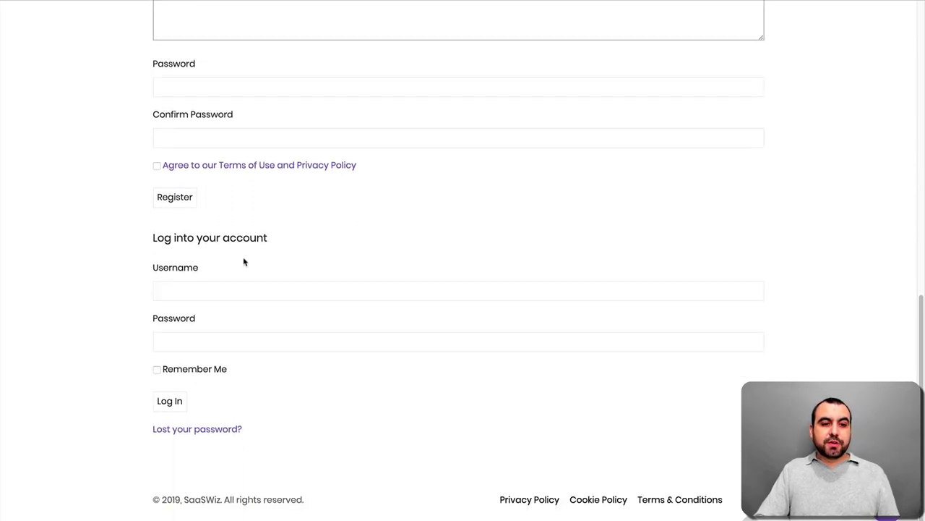
Log into the affiliate account using the saved username and account password.
left_click(240, 289)
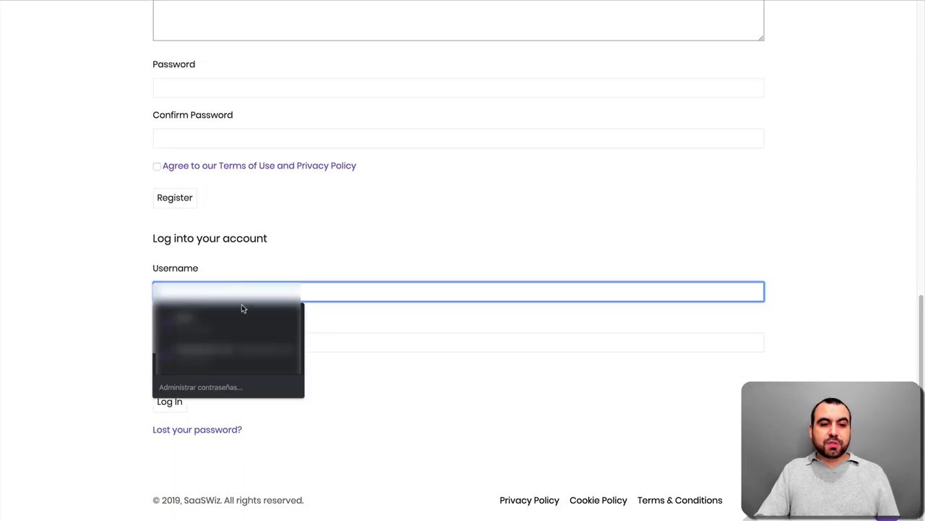
left_click(276, 320)
left_click(172, 405)
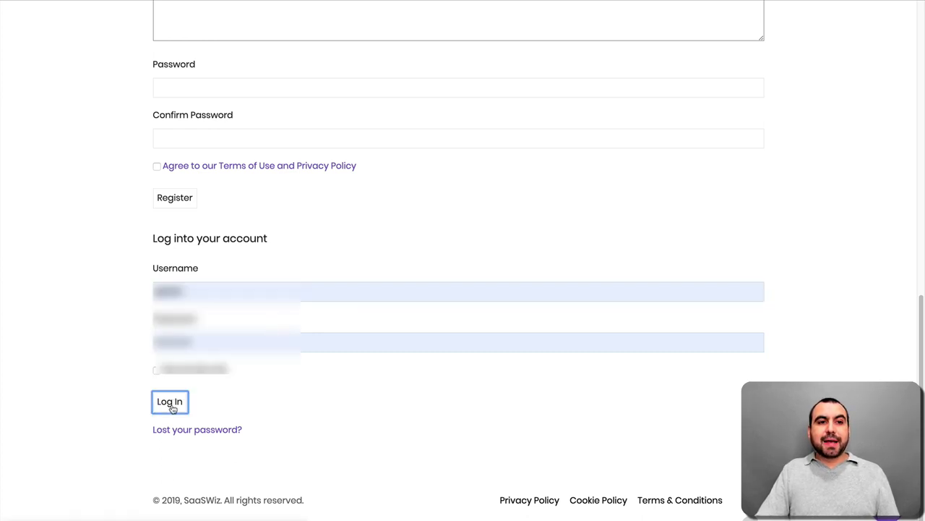
Examine the referral URL and its affiliate ID parameter in the Affiliate URLs section.
scroll(392, 378, "down", 3)
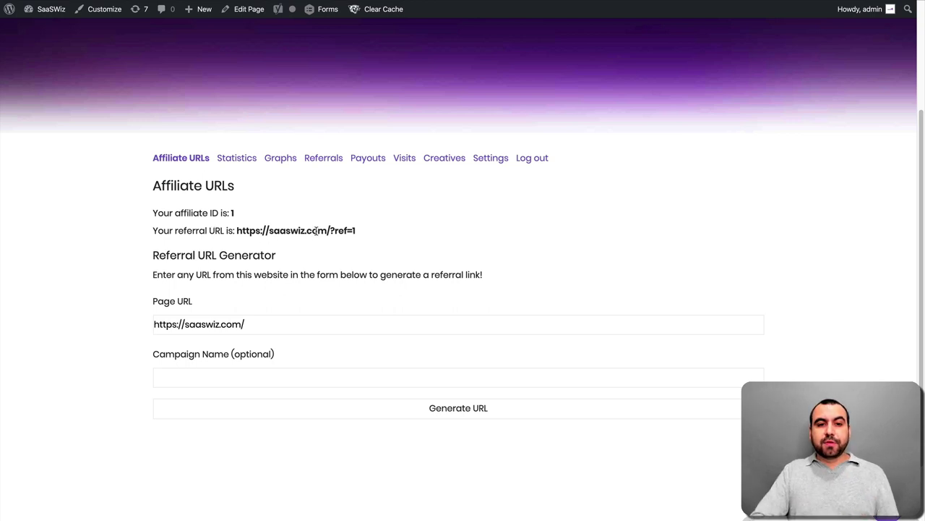
left_click_drag(334, 230, 356, 230)
left_click(357, 231)
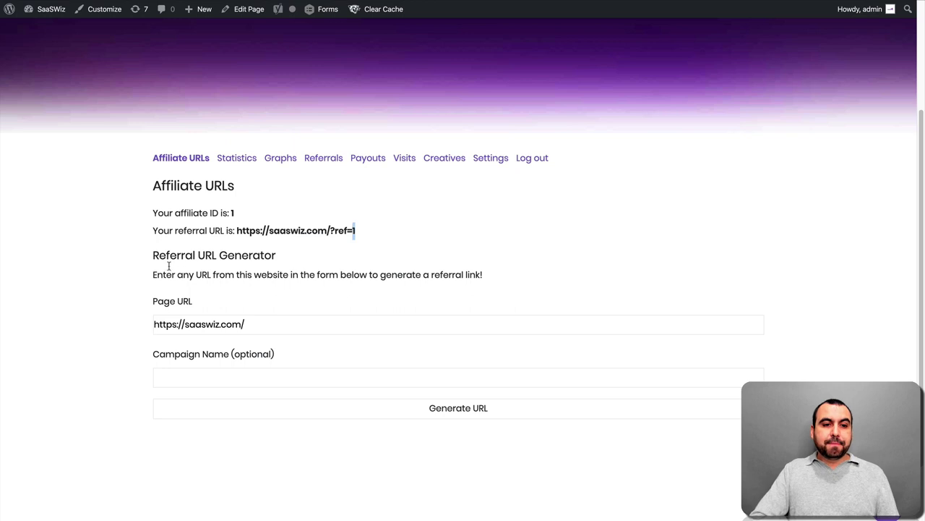
Review the Referral URL Generator section and its Page URL field, and dismiss the newsletter popup.
left_click_drag(157, 255, 315, 257)
left_click(315, 256)
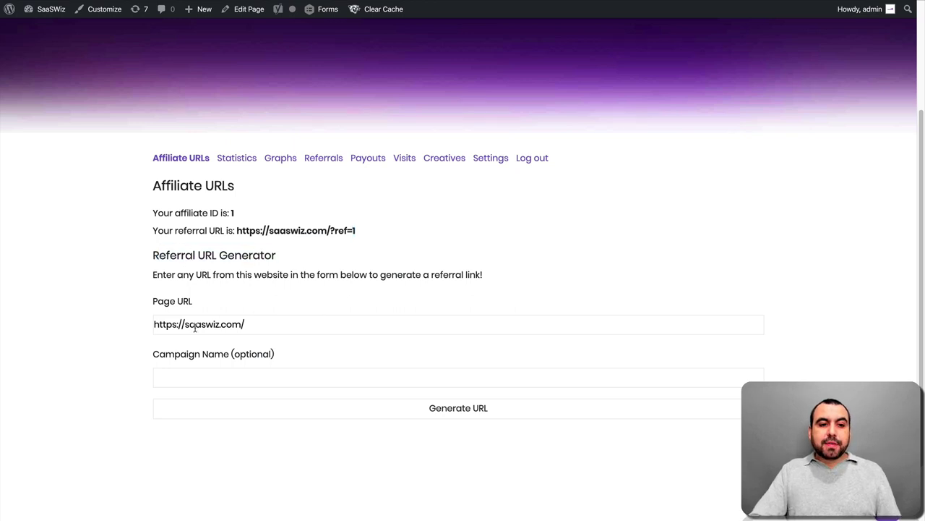
left_click(277, 324)
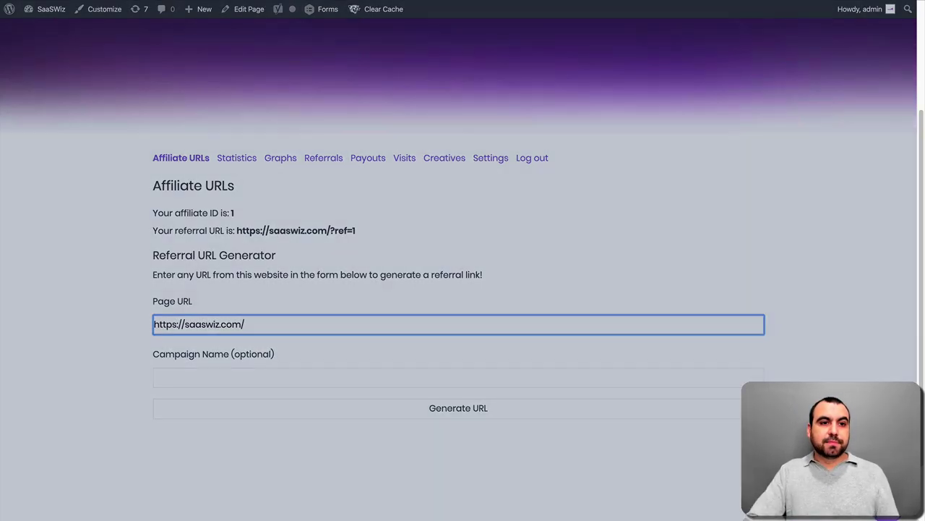
mouse_move(308, 9)
left_click(614, 100)
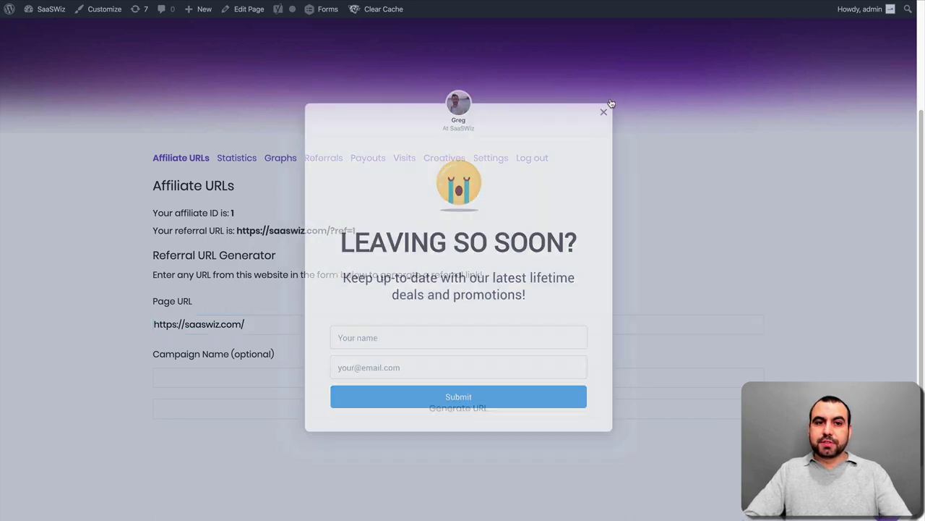
Open the saaswiz.com site separately and find the Oviond deal on its Deals page to get the page URL.
key("super+shift+n")
type("saas")
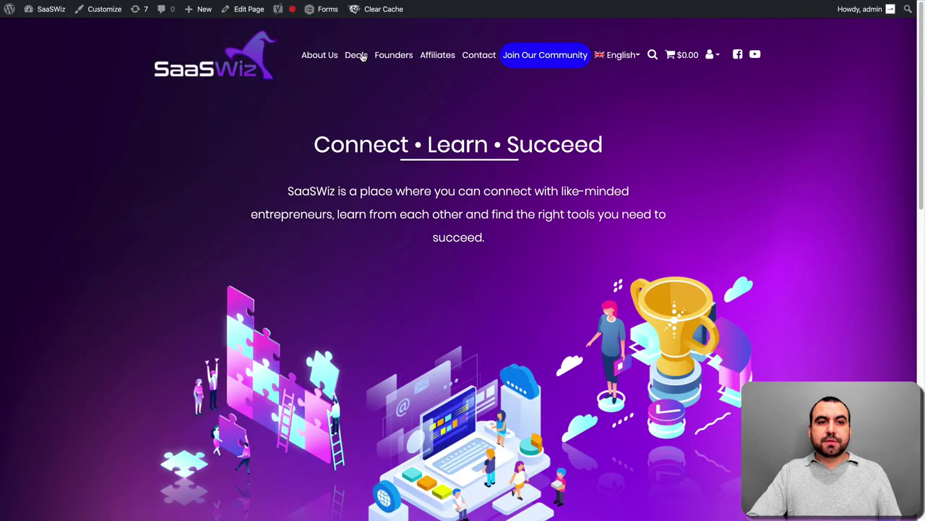
left_click(359, 56)
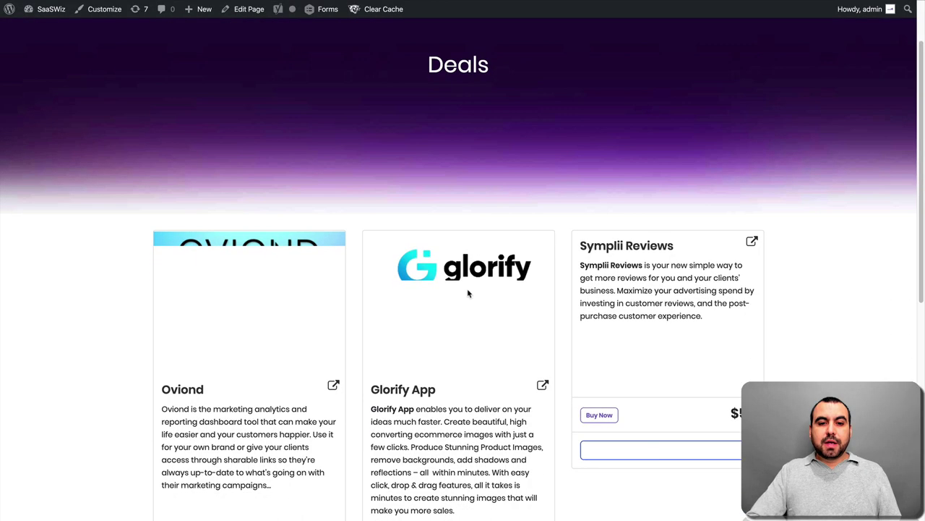
scroll(467, 292, "down", 3)
scroll(307, 379, "down", 1)
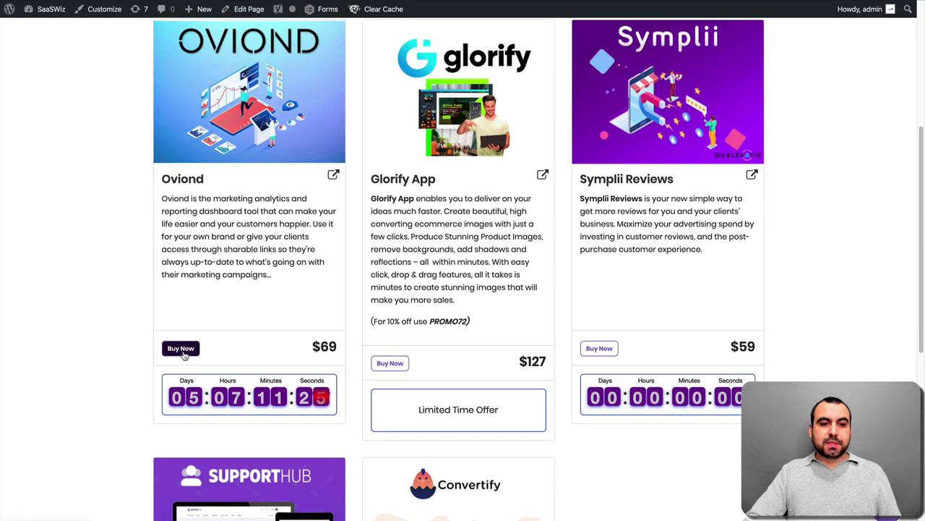
left_click(206, 246)
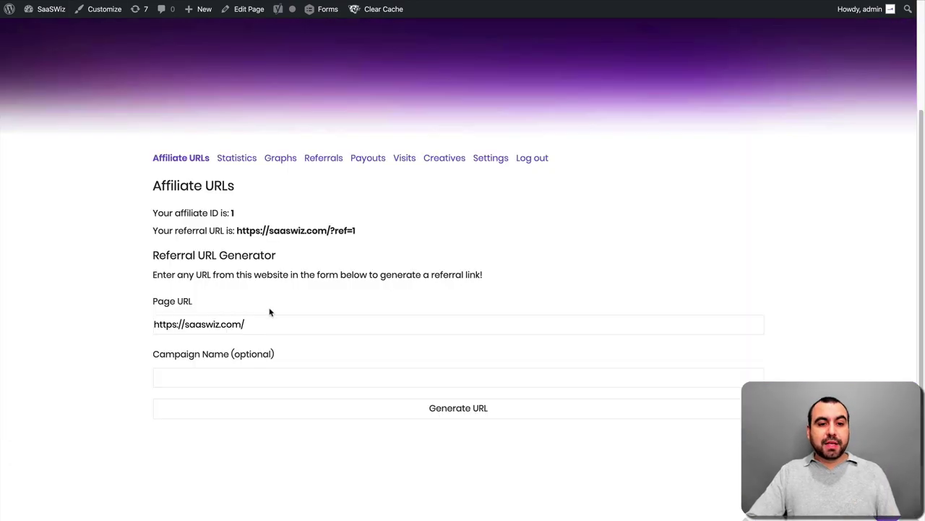
left_click(223, 374)
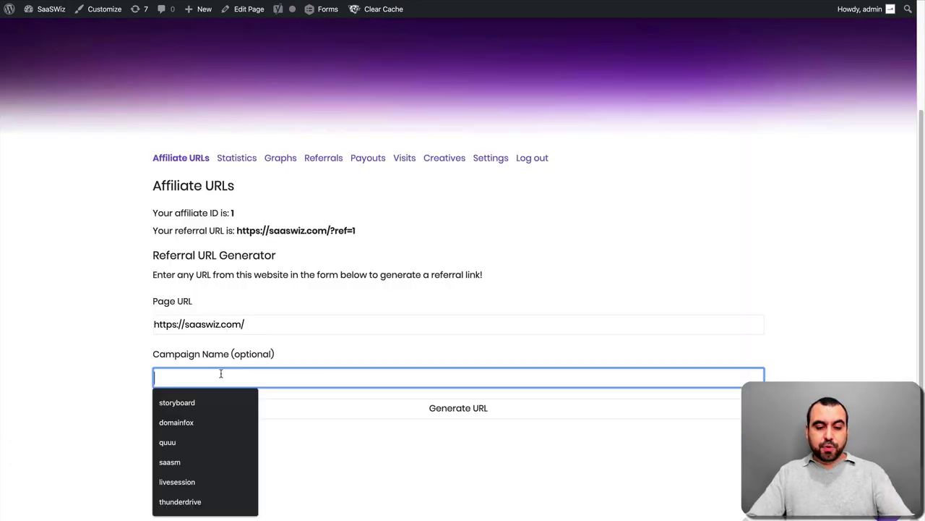
type("https://saaswiz.com/oviond/")
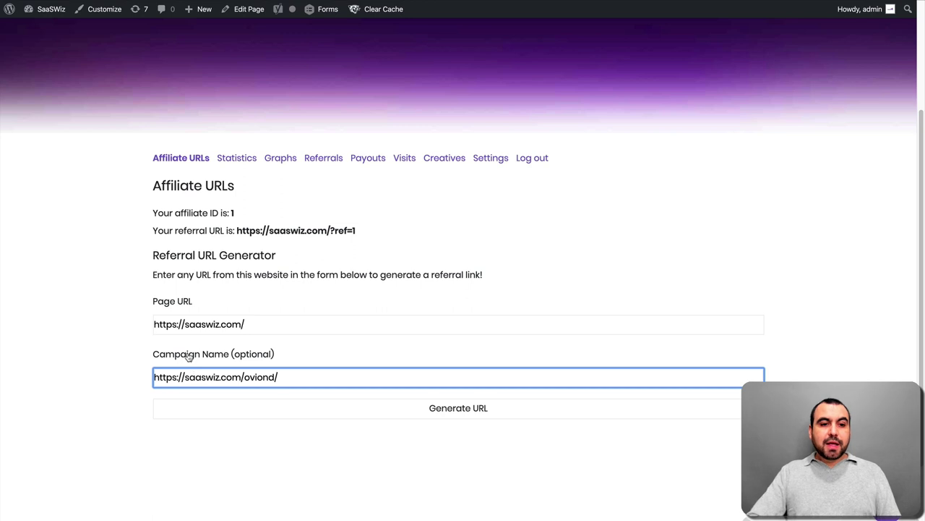
left_click(195, 316)
key("ctrl+a")
type("https://saaswiz.com/oviond/")
Generate the referral URL with the campaign name oviond and select the generated link.
double_click(198, 373)
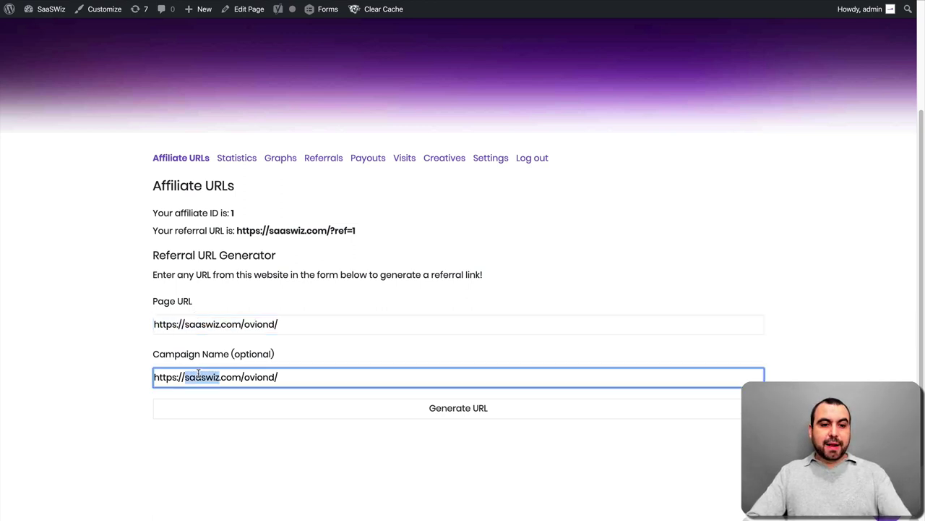
key("ctrl+a")
type("oviond")
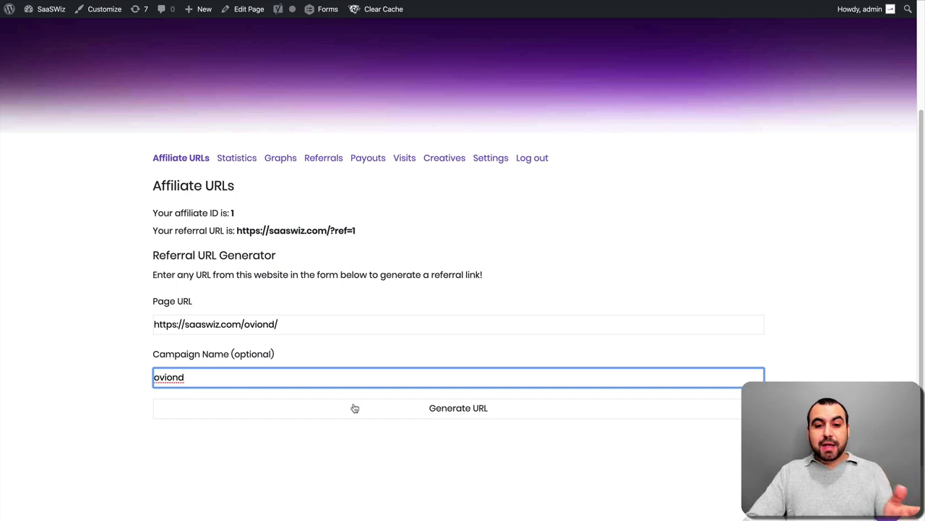
left_click(407, 411)
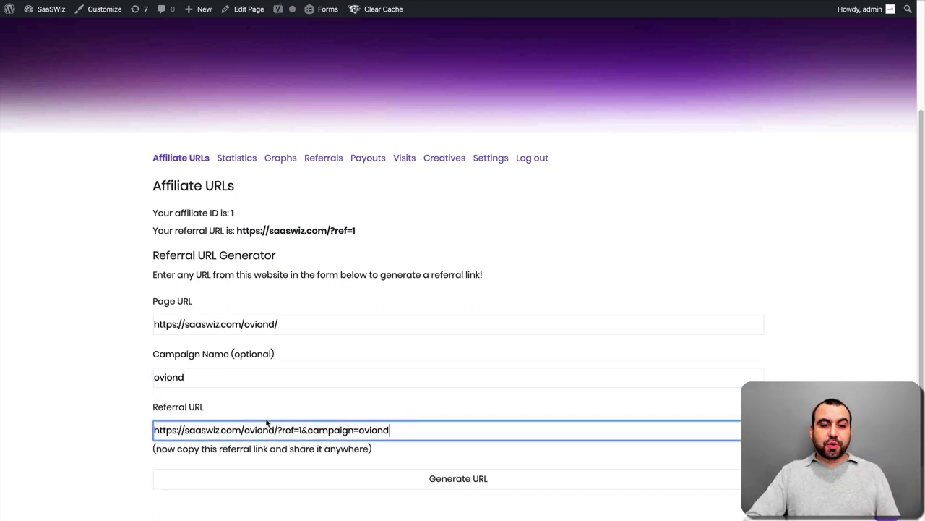
triple_click(287, 431)
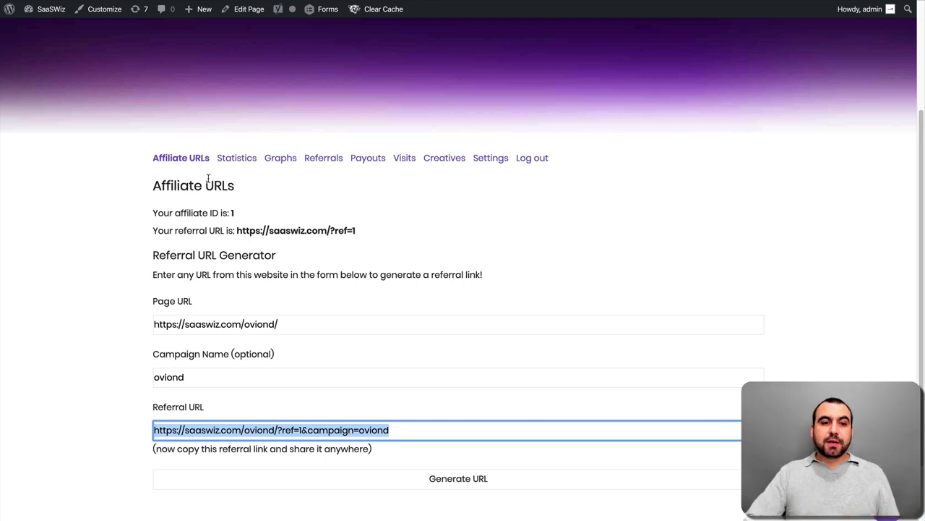
Review the affiliate's Statistics page, including the referral, earnings and commission rate figures.
left_click(246, 158)
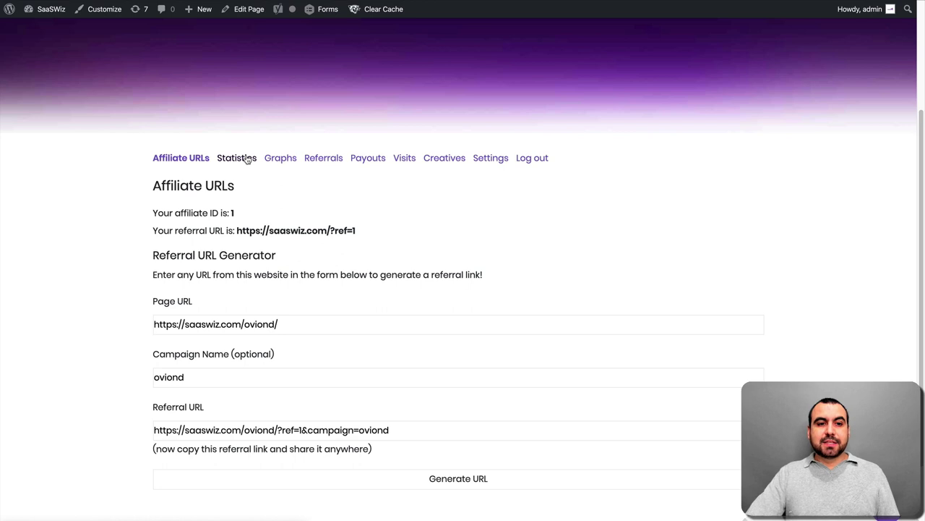
scroll(276, 246, "down", 3)
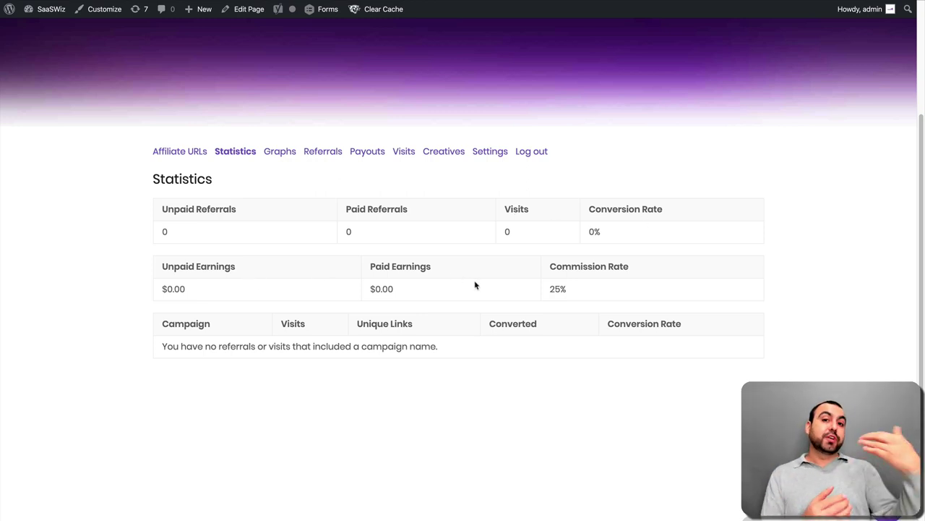
left_click_drag(551, 289, 604, 292)
left_click(562, 289)
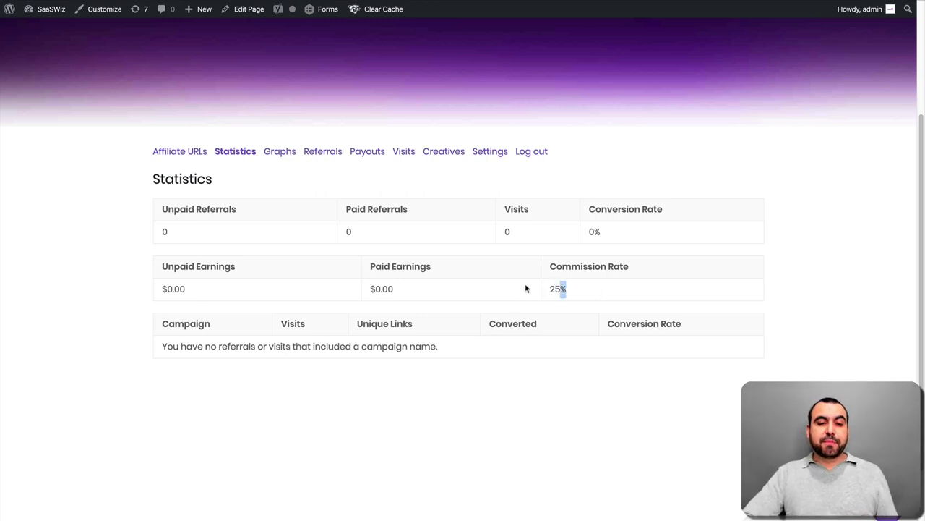
Review the Referral Graphs page and its date range options, keeping This Month selected.
left_click(282, 151)
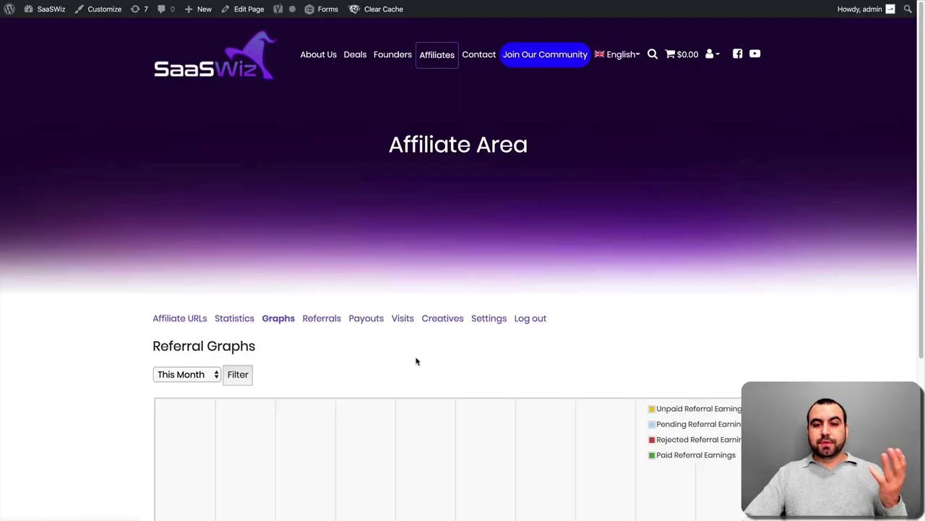
scroll(415, 362, "down", 3)
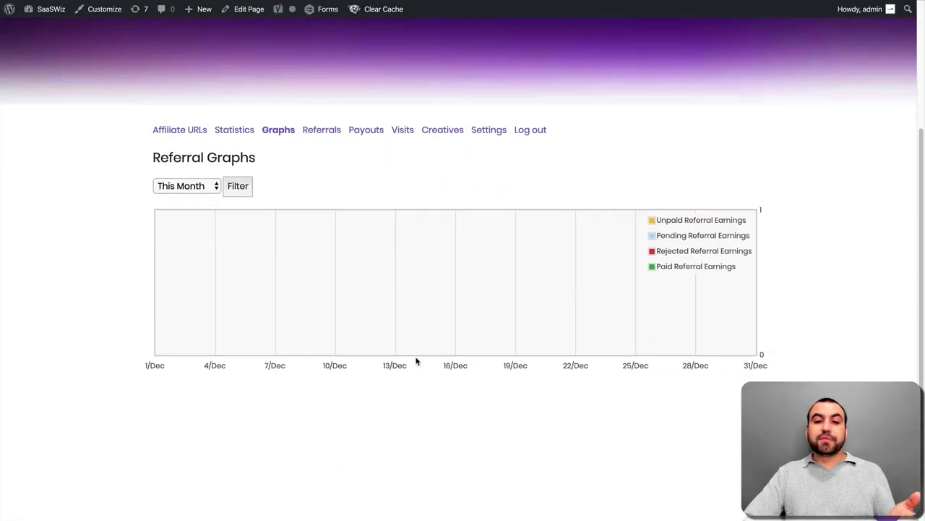
left_click(187, 189)
left_click(302, 207)
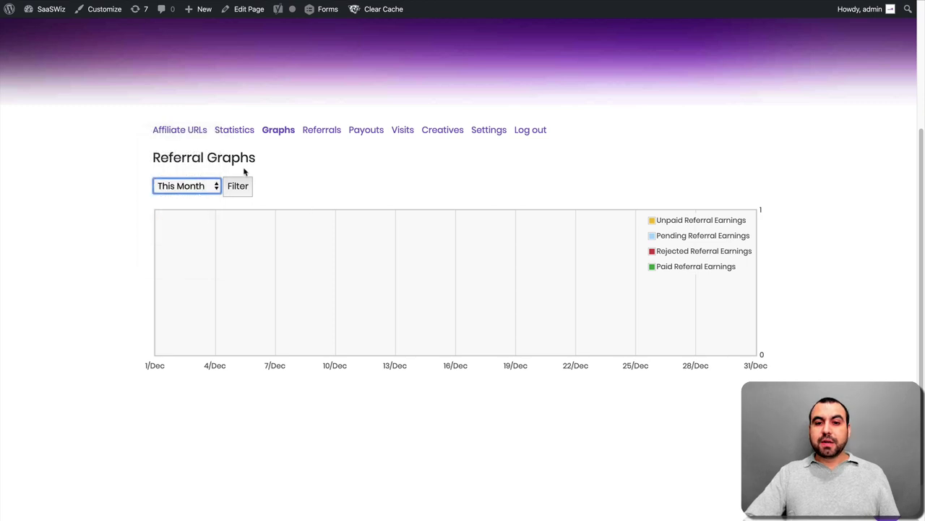
Review the affiliate's Referrals and Payouts pages and open the Creatives page.
left_click(324, 131)
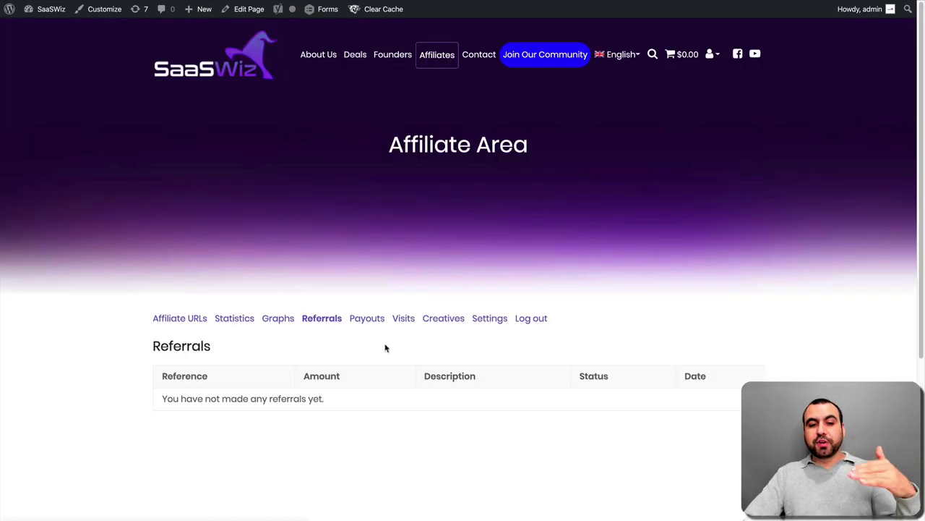
scroll(386, 348, "down", 2)
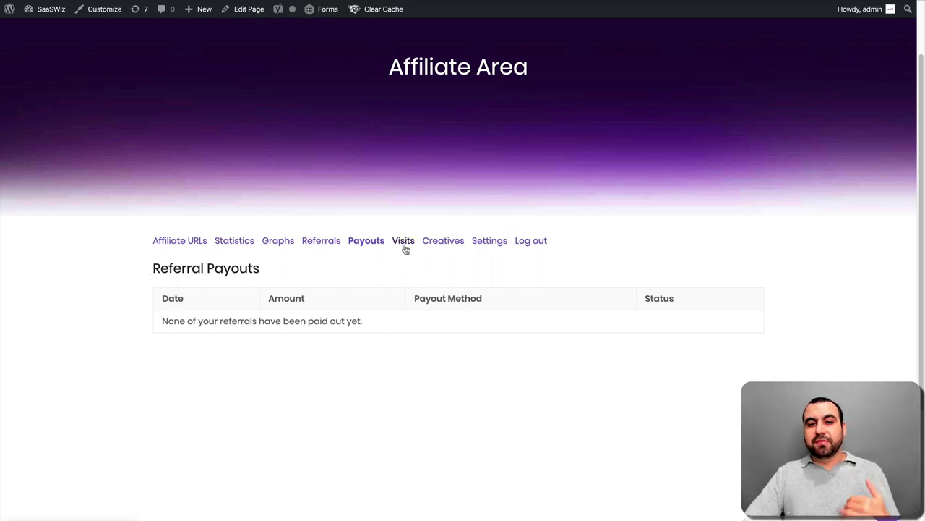
left_click(448, 246)
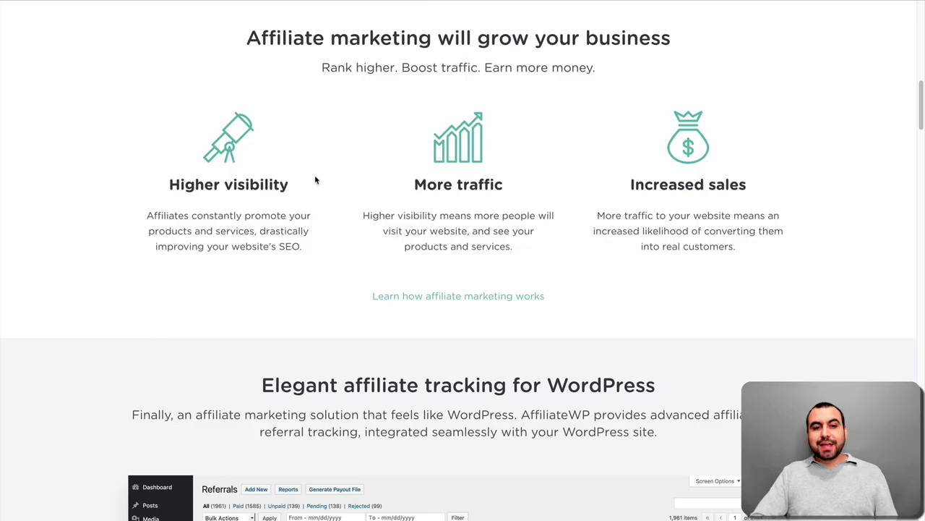
Examine the AffiliateWP home page from the affiliate marketing benefits and dashboard screenshots to the list of included features.
scroll(315, 177, "down", 5)
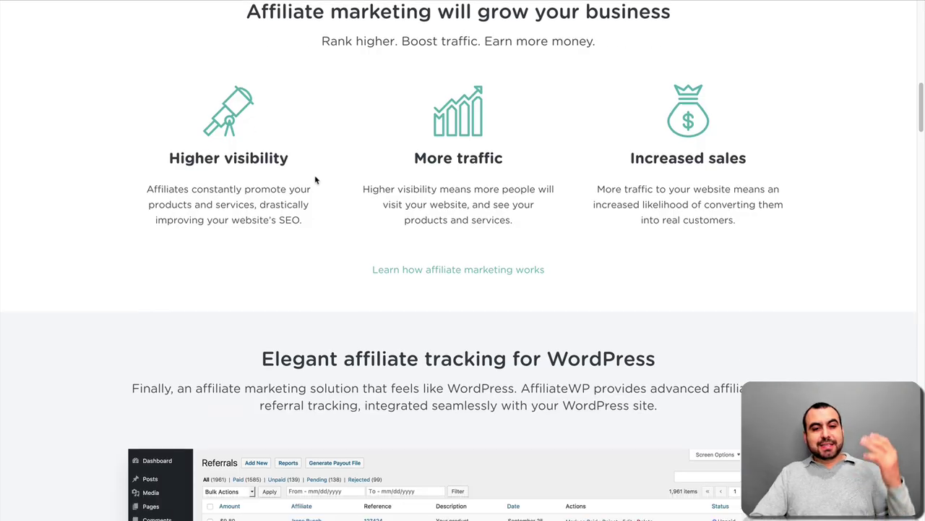
scroll(316, 176, "down", 2)
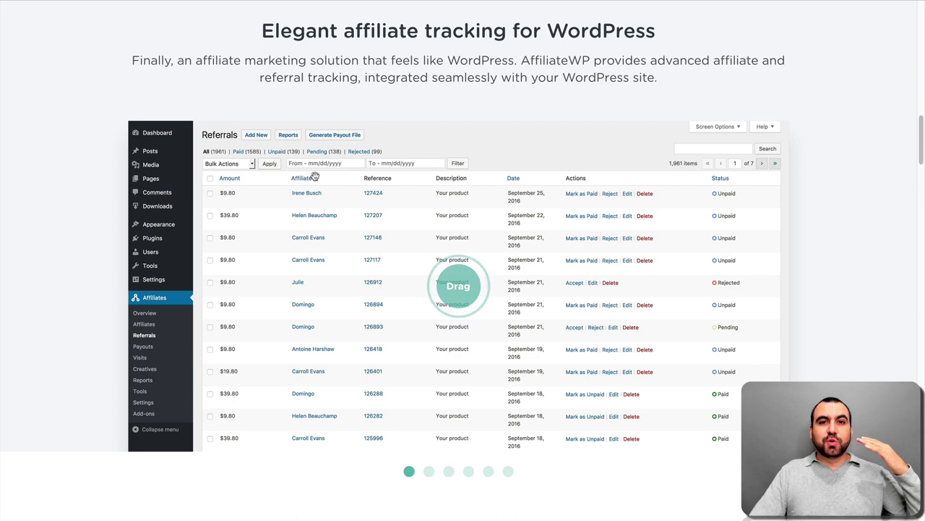
scroll(315, 177, "down", 3)
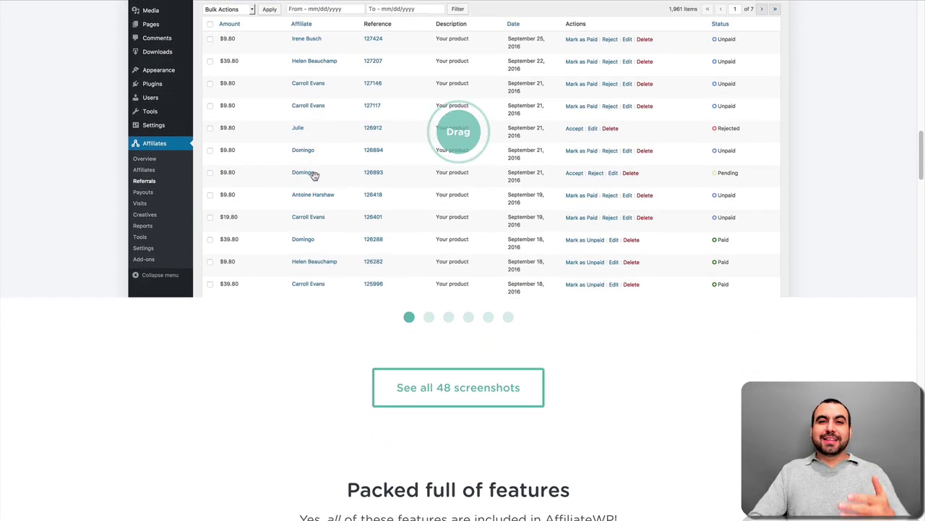
scroll(315, 177, "down", 7)
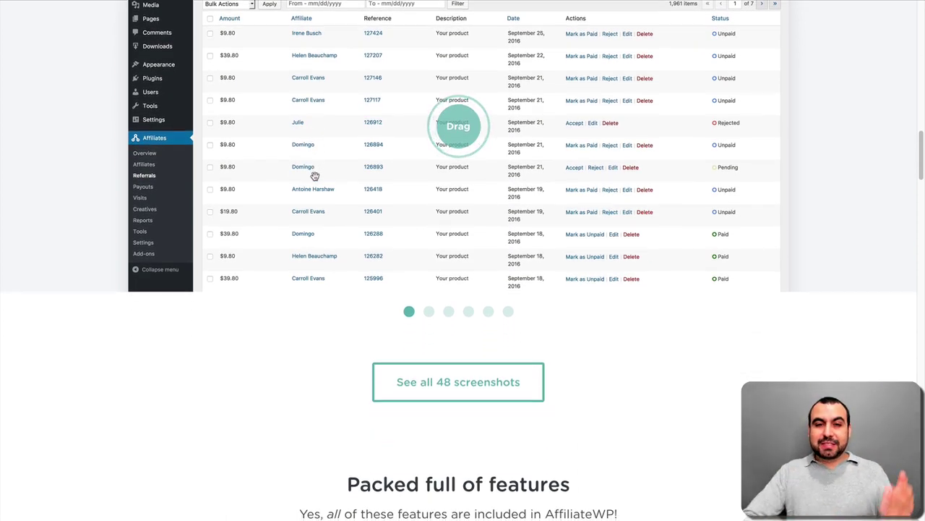
scroll(315, 180, "down", 3)
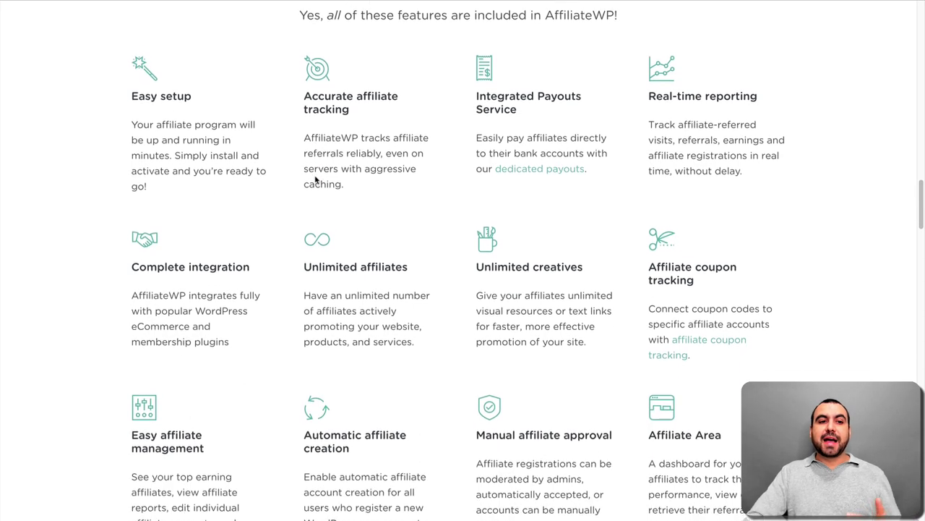